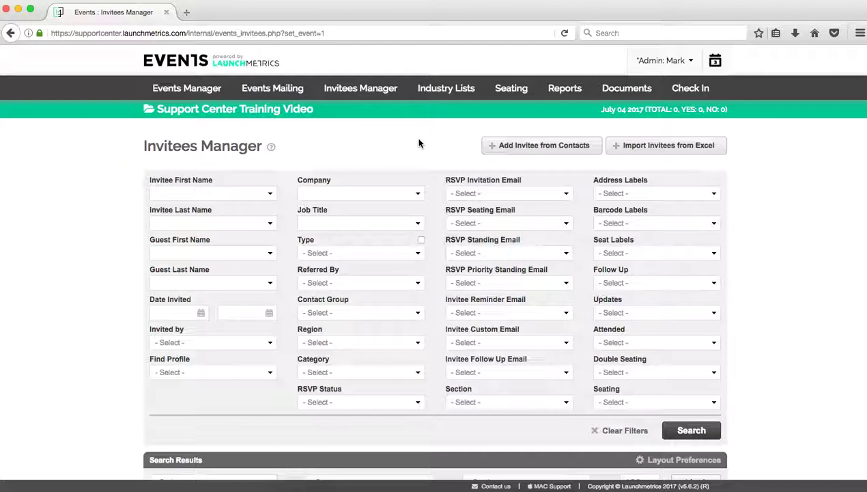
- From the contacts table, invite the Vogue US and Vanity Fair contacts to the event
{"action": "left_click", "coordinate": [528, 151]}
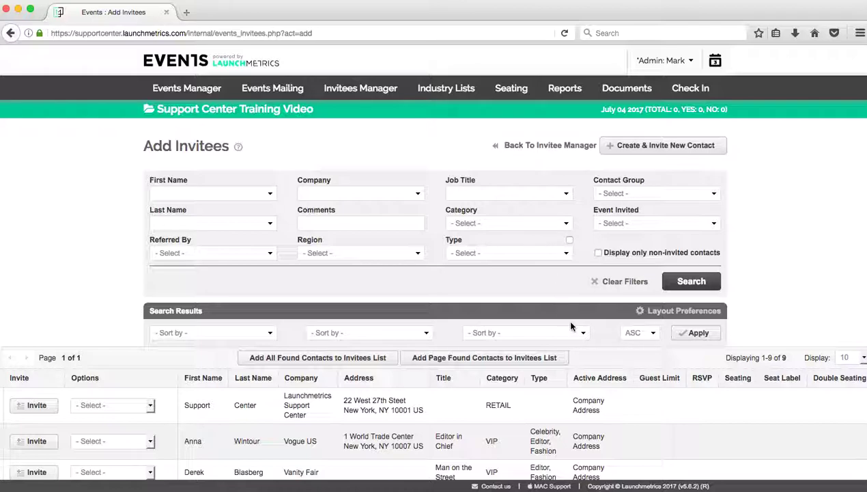
{"action": "scroll", "coordinate": [572, 326], "scroll_direction": "down", "scroll_amount": 5}
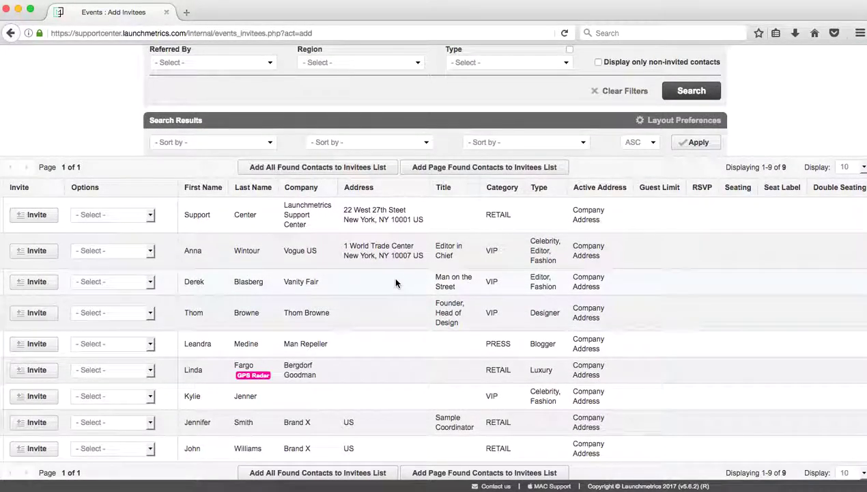
{"action": "left_click", "coordinate": [46, 256]}
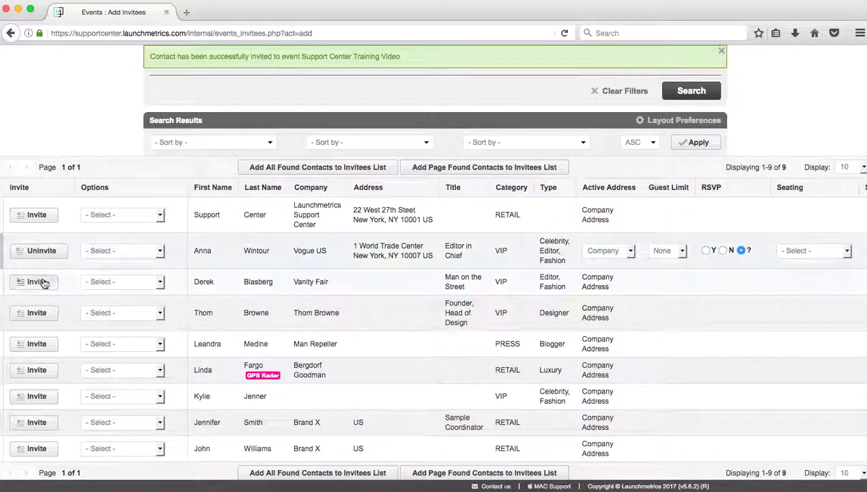
{"action": "left_click", "coordinate": [43, 283]}
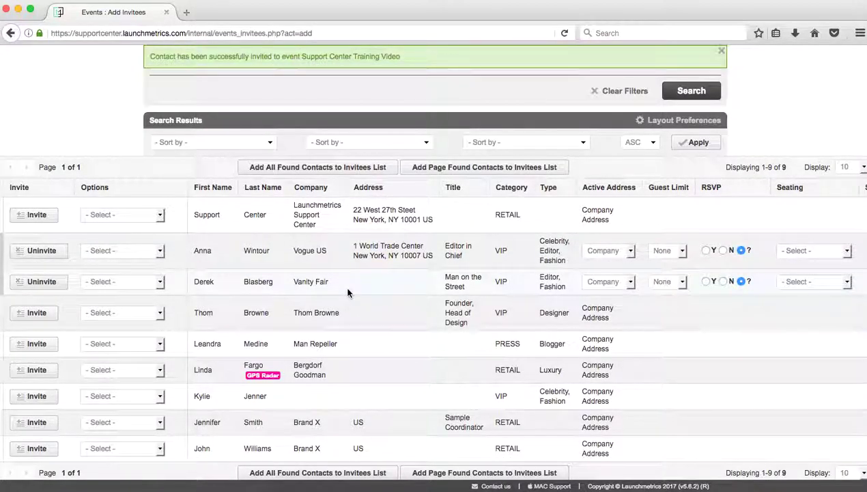
{"action": "scroll", "coordinate": [349, 290], "scroll_direction": "up", "scroll_amount": 5}
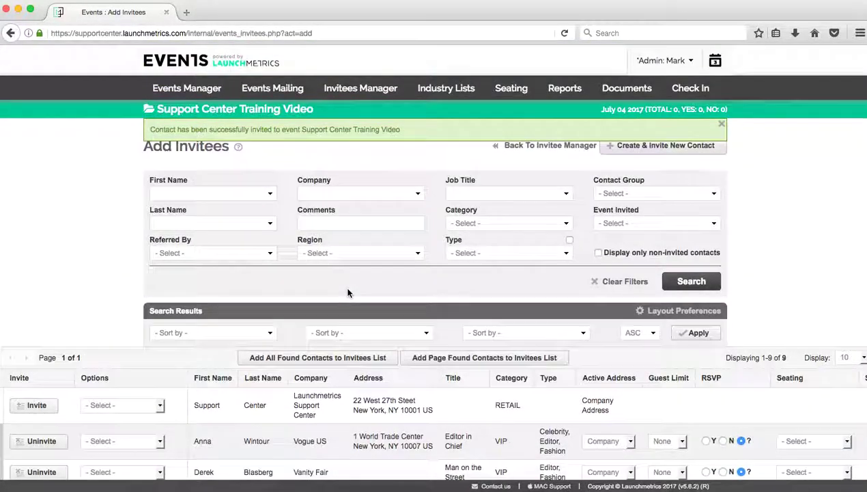
{"action": "left_click", "coordinate": [653, 194]}
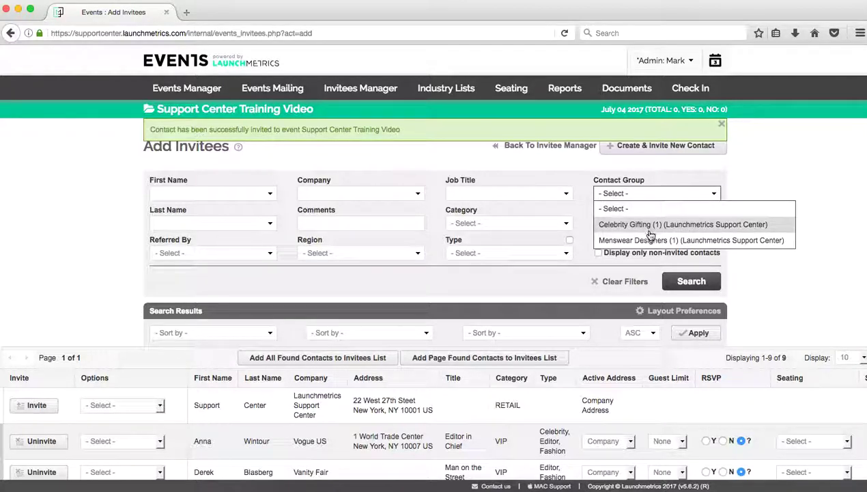
{"action": "left_click", "coordinate": [557, 230]}
{"action": "left_click", "coordinate": [548, 225]}
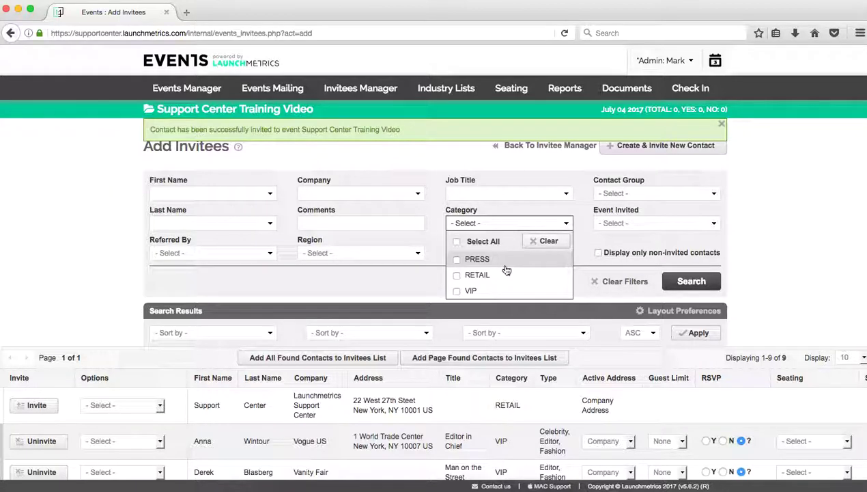
{"action": "left_click", "coordinate": [420, 292]}
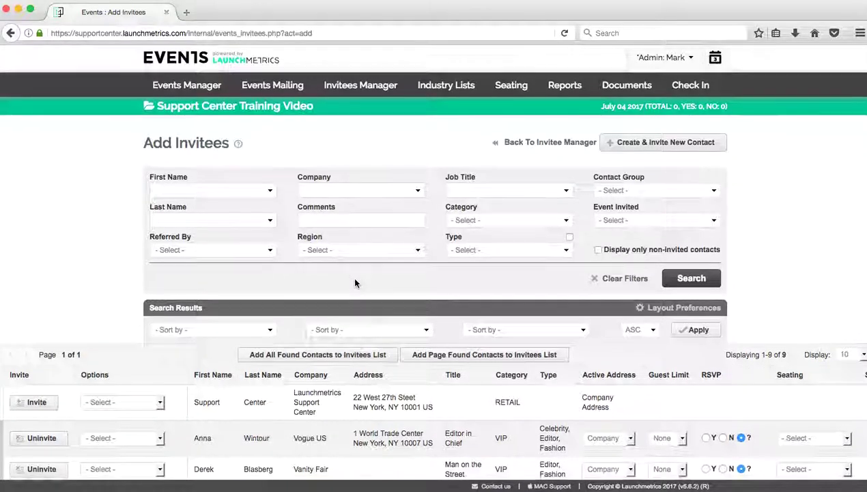
{"action": "scroll", "coordinate": [355, 280], "scroll_direction": "down", "scroll_amount": 1}
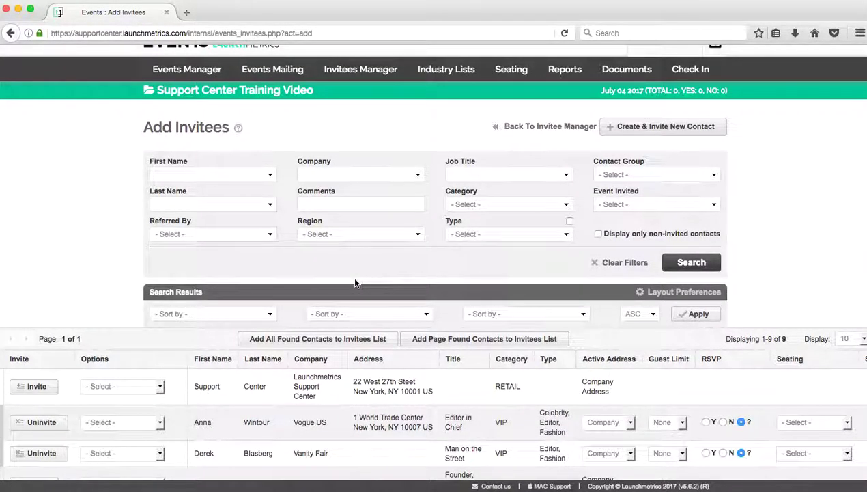
{"action": "scroll", "coordinate": [355, 280], "scroll_direction": "down", "scroll_amount": 1}
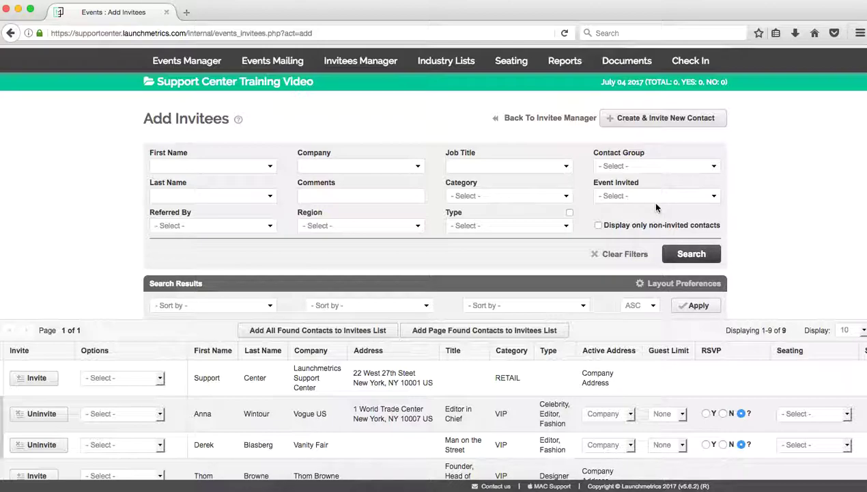
{"action": "left_click", "coordinate": [638, 196]}
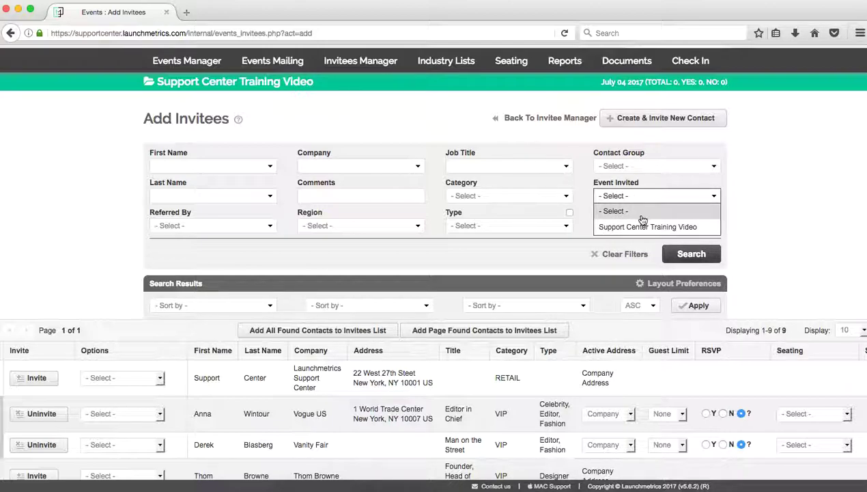
{"action": "left_click", "coordinate": [755, 222]}
{"action": "scroll", "coordinate": [728, 222], "scroll_direction": "down", "scroll_amount": 3}
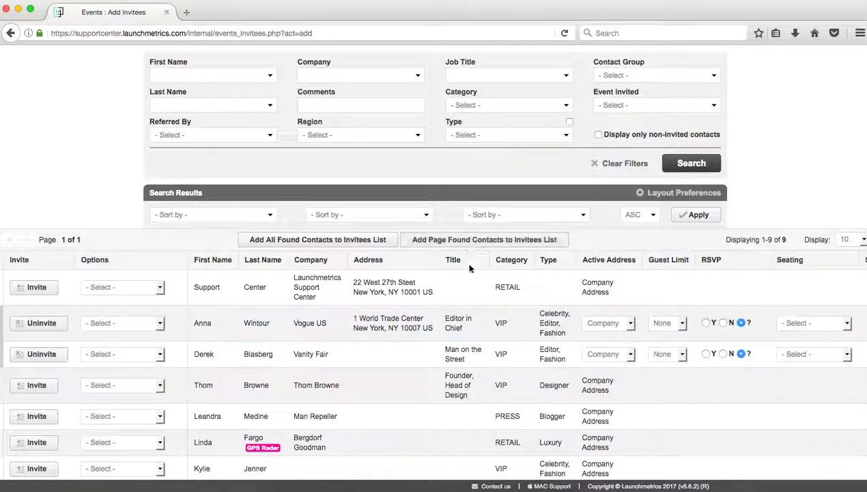
- Add all found contacts to the invitee list, confirm the nine invitations, and review the list
{"action": "scroll", "coordinate": [480, 348], "scroll_direction": "down", "scroll_amount": 3}
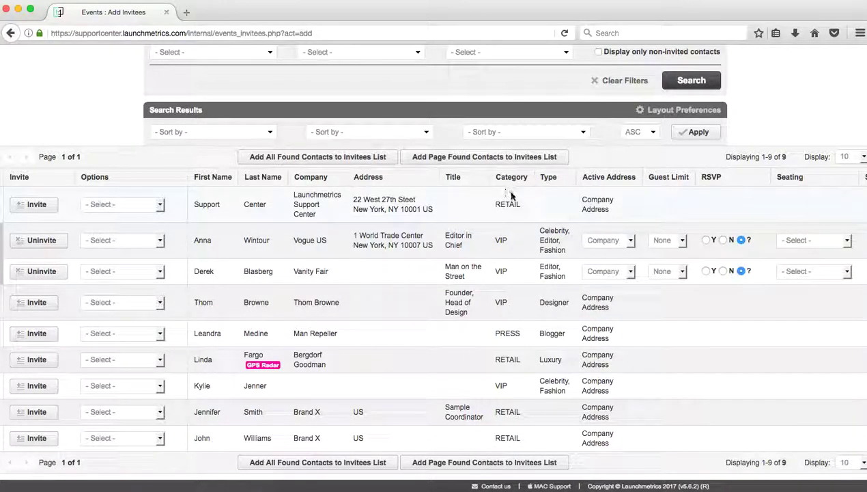
{"action": "left_click", "coordinate": [481, 156]}
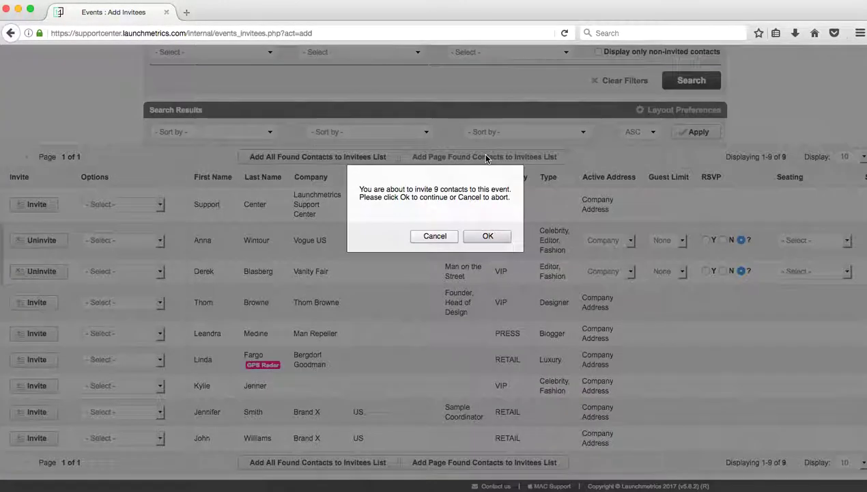
{"action": "left_click", "coordinate": [489, 237]}
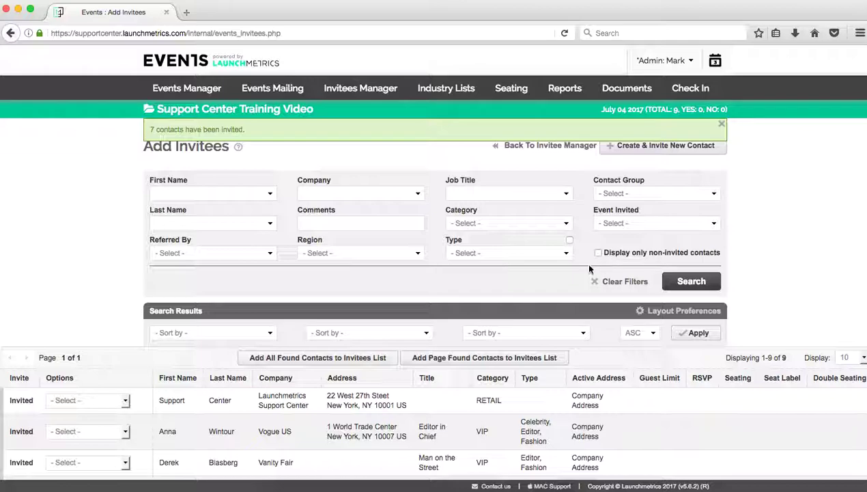
{"action": "scroll", "coordinate": [589, 268], "scroll_direction": "down", "scroll_amount": 3}
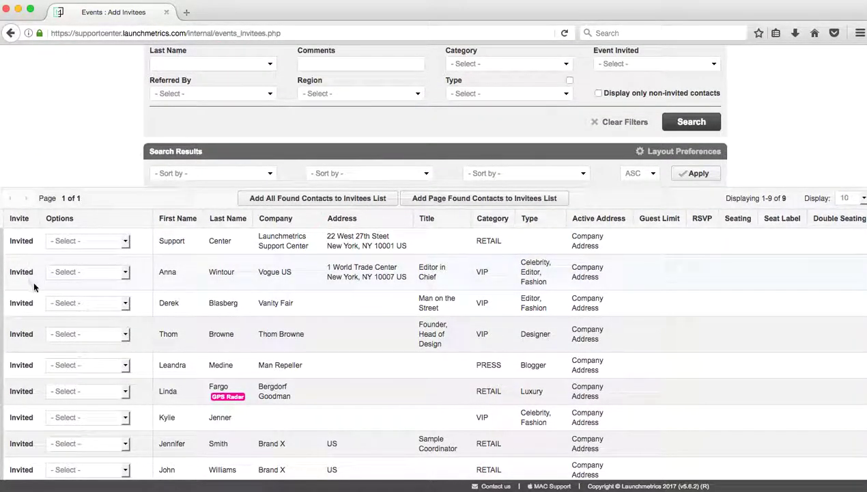
{"action": "scroll", "coordinate": [23, 336], "scroll_direction": "down", "scroll_amount": 1}
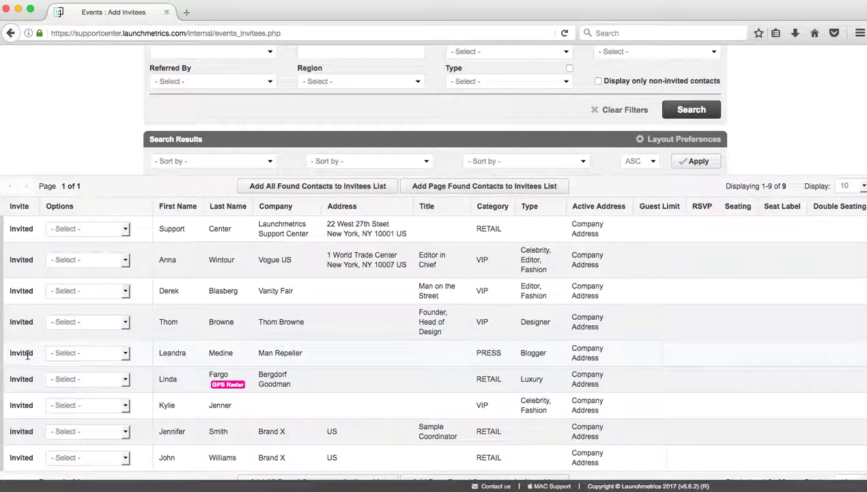
{"action": "scroll", "coordinate": [455, 186], "scroll_direction": "up", "scroll_amount": 3}
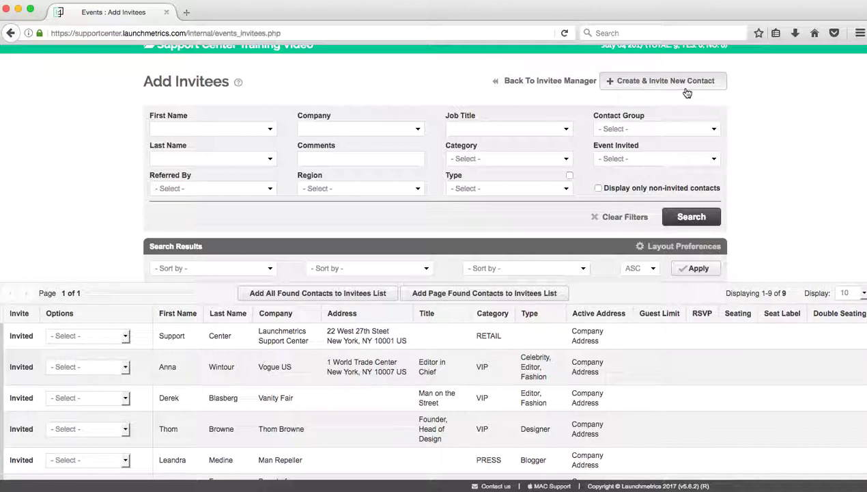
- Start a new contact and enter its first name, last name and suggested e-mail address
{"action": "left_click", "coordinate": [688, 92]}
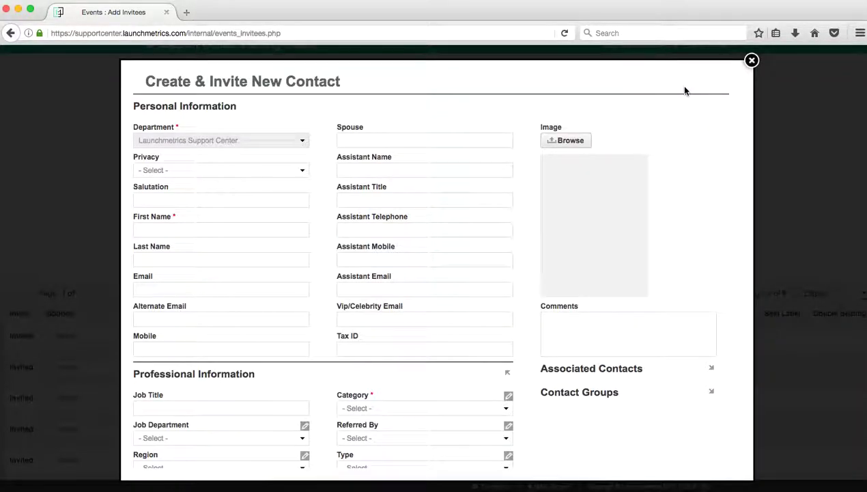
{"action": "left_click", "coordinate": [199, 228]}
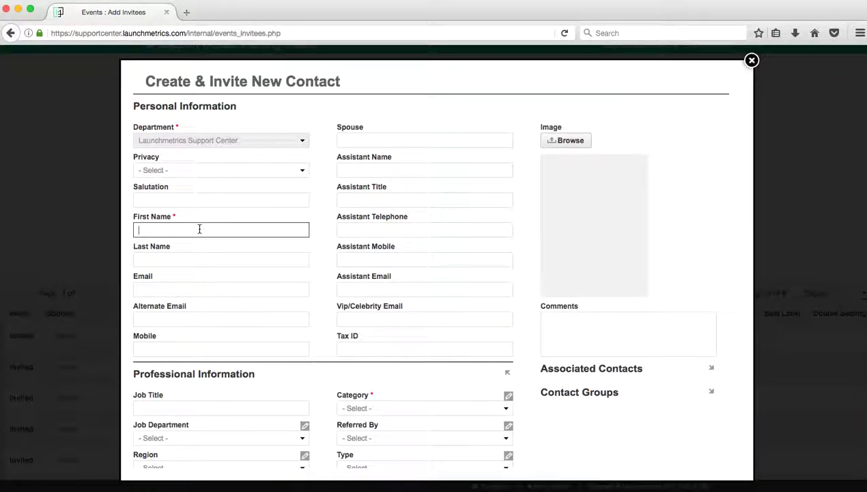
{"action": "key", "text": "Tab"}
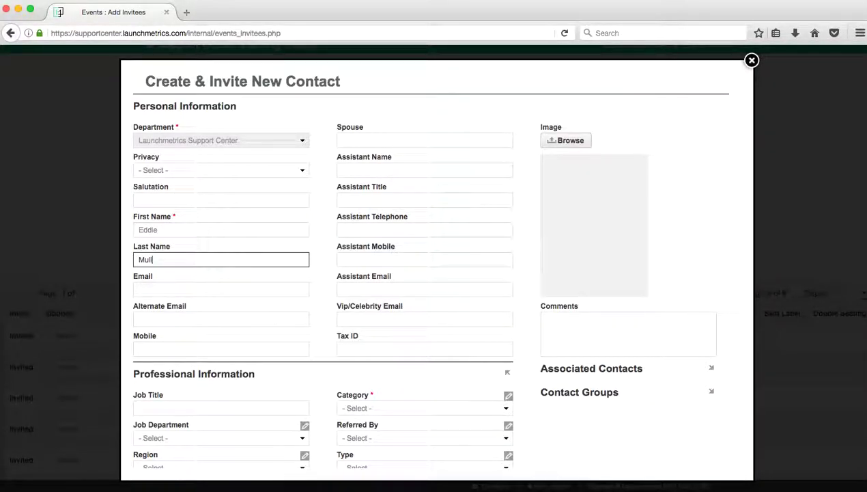
{"action": "key", "text": "Tab"}
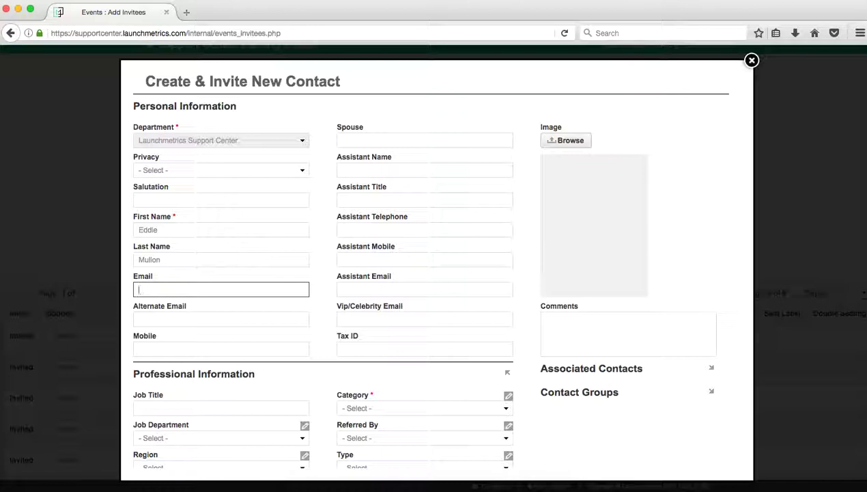
{"action": "type", "text": "support"}
{"action": "key", "text": "Down"}
{"action": "key", "text": "Return"}
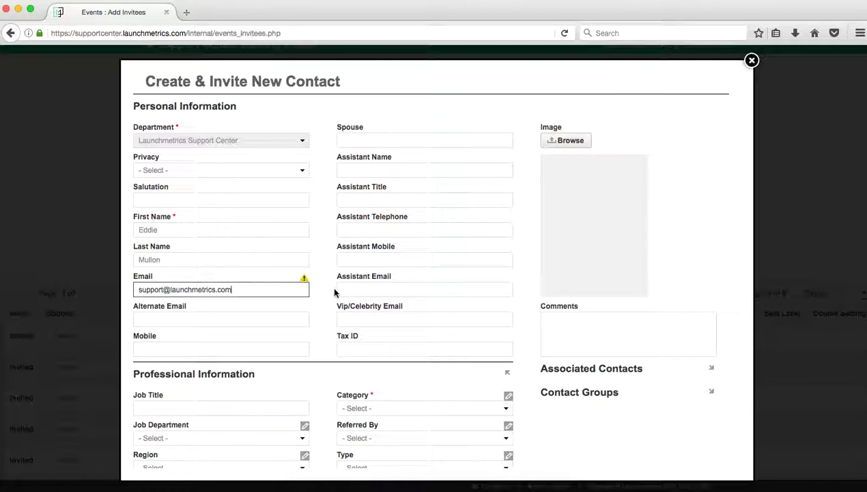
- Set the new contact's category to PRESS, then create and invite them
{"action": "scroll", "coordinate": [325, 282], "scroll_direction": "down", "scroll_amount": 1}
{"action": "scroll", "coordinate": [324, 282], "scroll_direction": "down", "scroll_amount": 1}
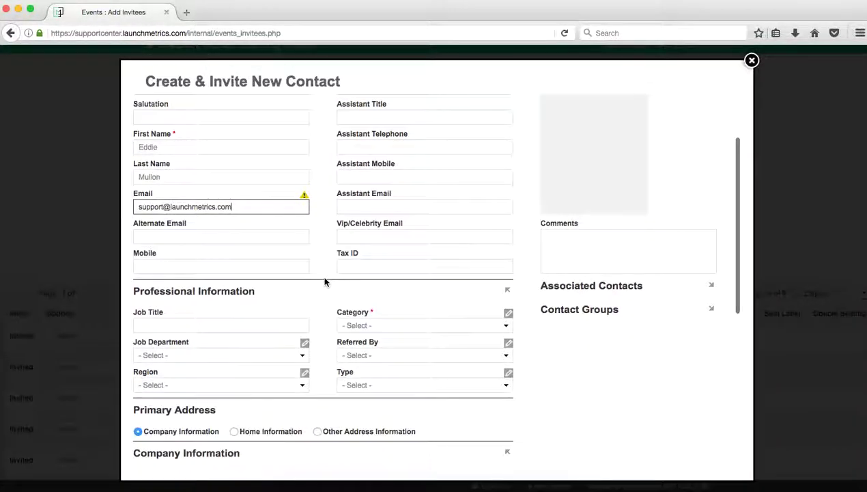
{"action": "left_click", "coordinate": [371, 325]}
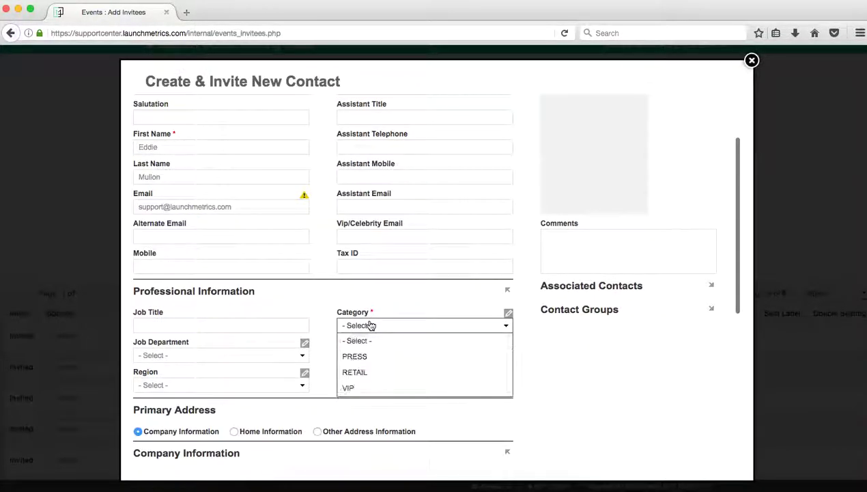
{"action": "left_click", "coordinate": [371, 357]}
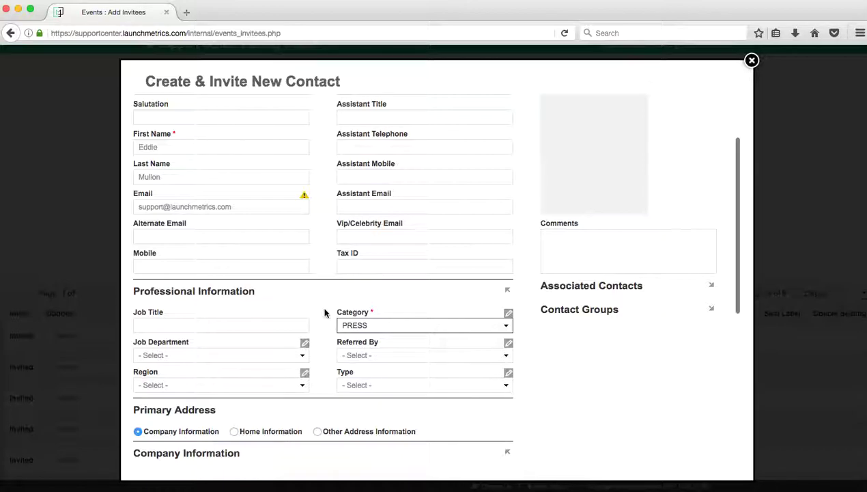
{"action": "scroll", "coordinate": [325, 312], "scroll_direction": "down", "scroll_amount": 1}
{"action": "scroll", "coordinate": [325, 312], "scroll_direction": "down", "scroll_amount": 3}
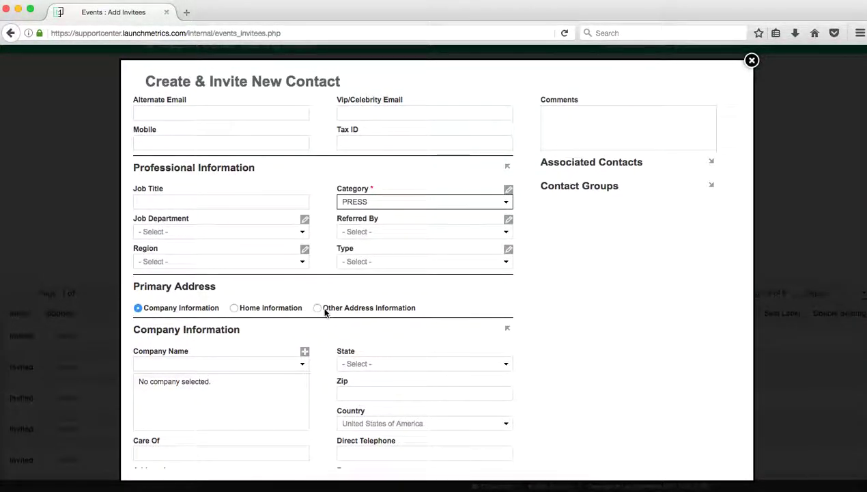
{"action": "scroll", "coordinate": [709, 323], "scroll_direction": "down", "scroll_amount": 5}
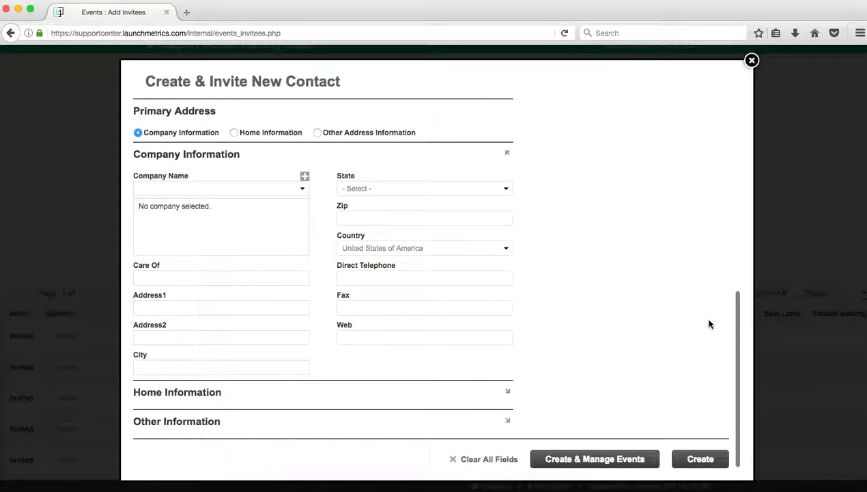
{"action": "left_click", "coordinate": [704, 463]}
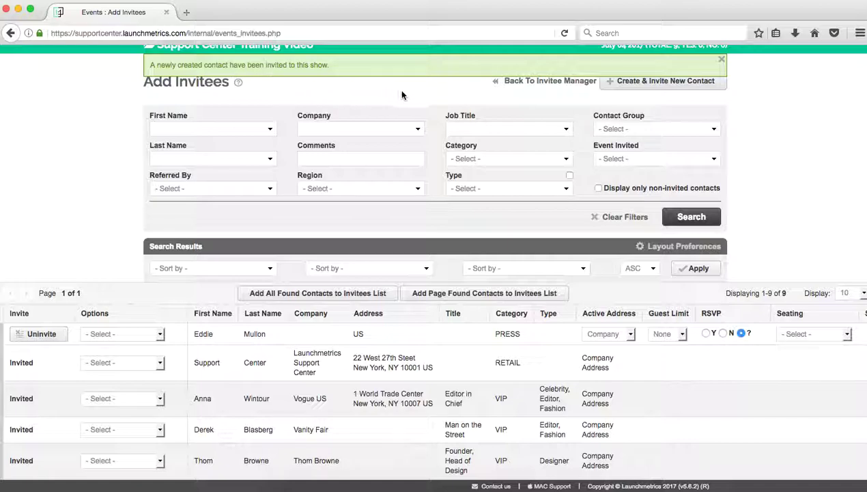
- Return to the Invitees Manager page, now showing 10 invitees for the event
{"action": "scroll", "coordinate": [401, 95], "scroll_direction": "up", "scroll_amount": 2}
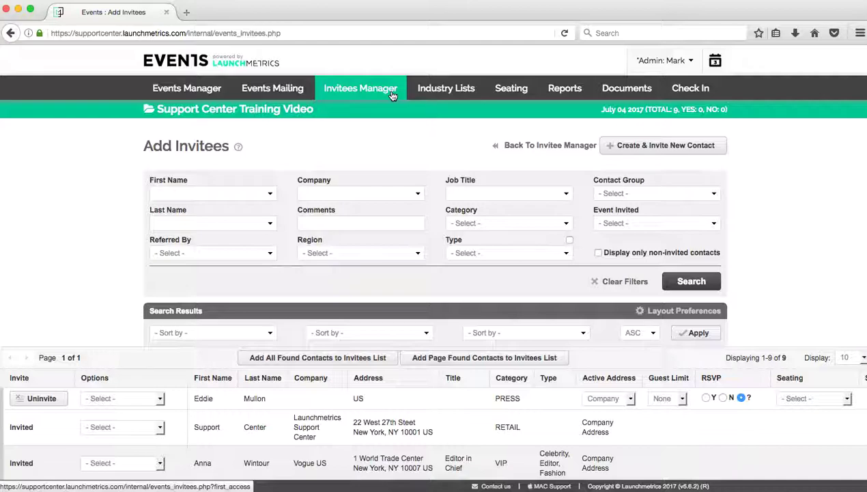
{"action": "left_click", "coordinate": [393, 96]}
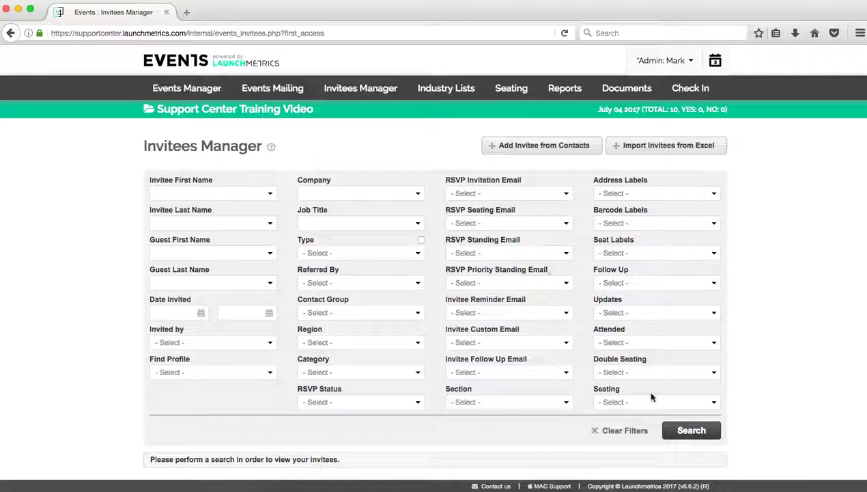
- Search with empty filters and review all 10 invitees, each with RSVP pending
{"action": "left_click", "coordinate": [693, 435]}
{"action": "scroll", "coordinate": [694, 438], "scroll_direction": "down", "scroll_amount": 5}
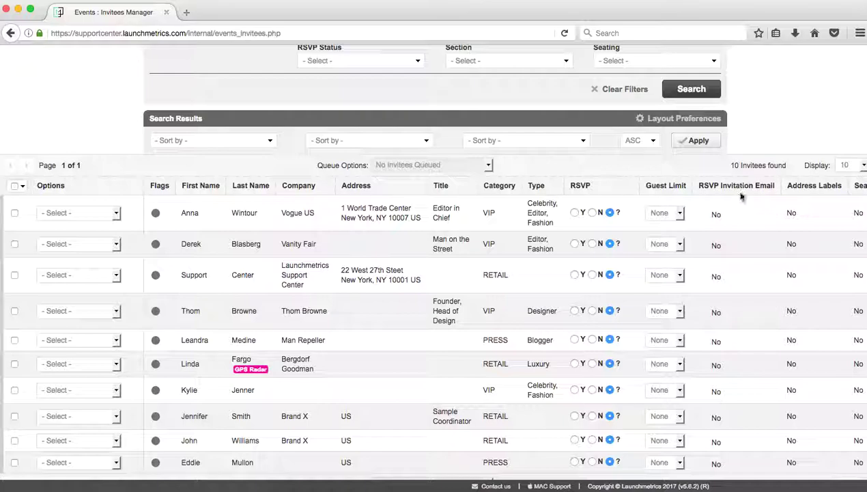
{"action": "scroll", "coordinate": [741, 212], "scroll_direction": "down", "scroll_amount": 1}
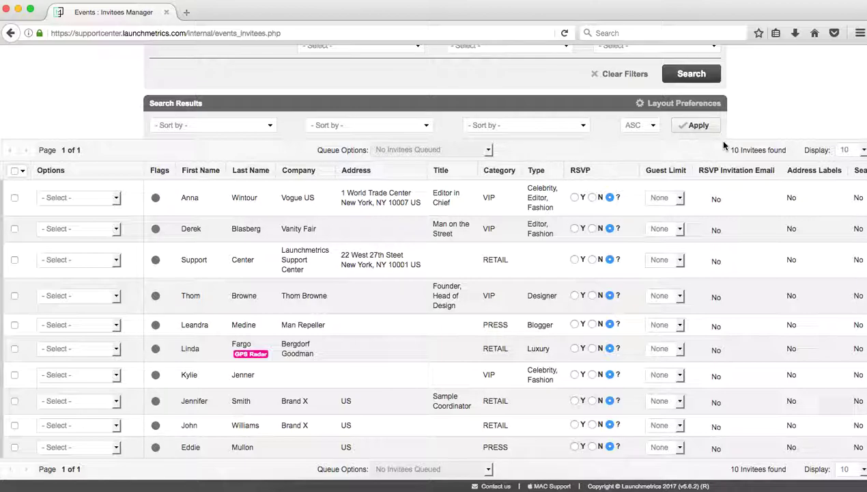
{"action": "scroll", "coordinate": [724, 145], "scroll_direction": "up", "scroll_amount": 3}
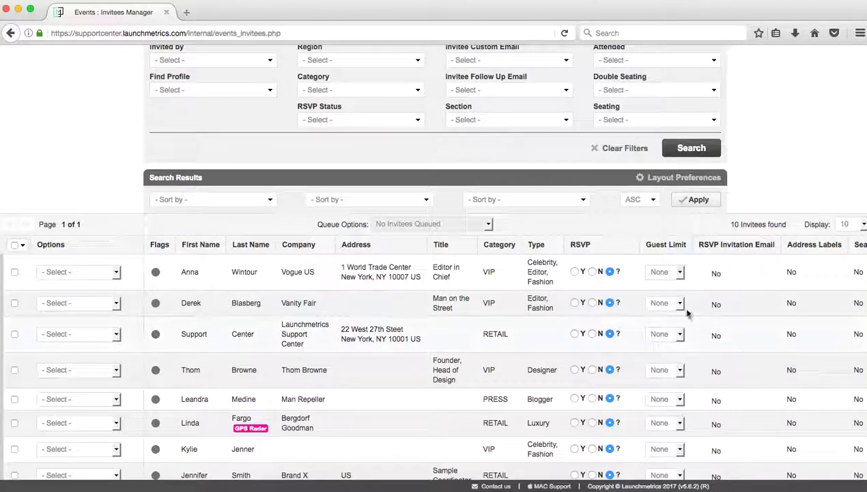
{"action": "scroll", "coordinate": [535, 288], "scroll_direction": "down", "scroll_amount": 3}
{"action": "scroll", "coordinate": [535, 288], "scroll_direction": "up", "scroll_amount": 1}
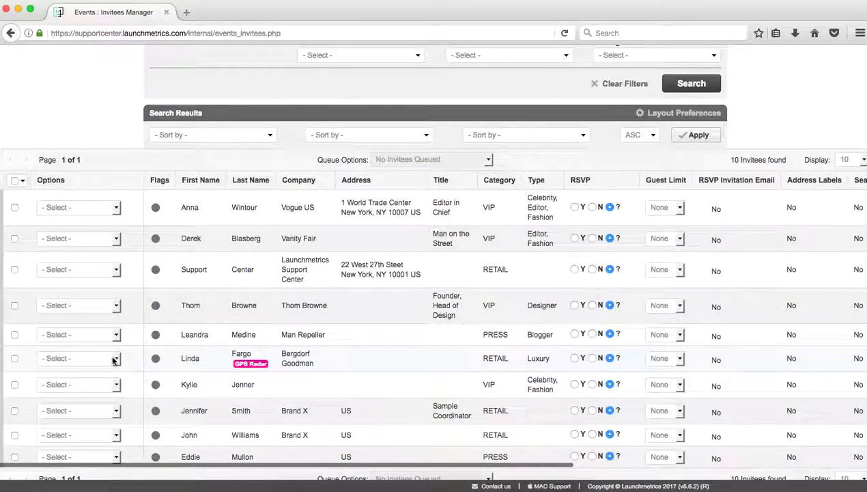
- Remove the Bergdorf Goodman invitee through its Options menu and confirm
{"action": "left_click", "coordinate": [113, 359]}
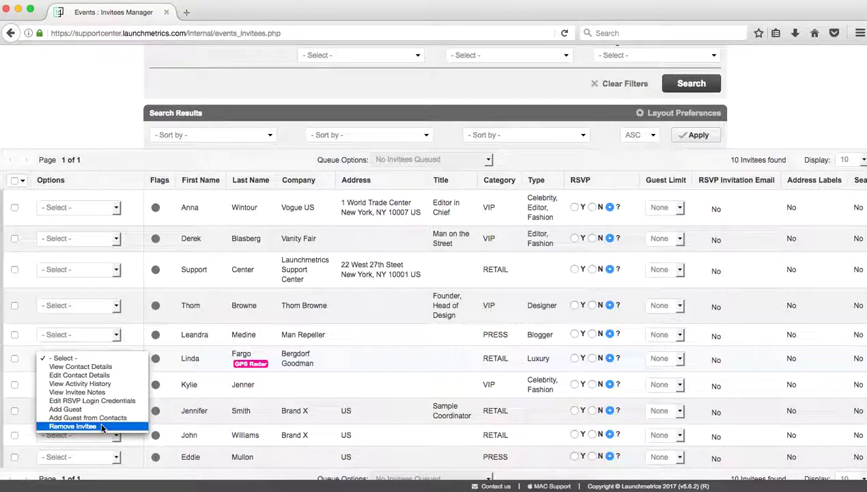
{"action": "left_click", "coordinate": [101, 424]}
{"action": "left_click", "coordinate": [536, 240]}
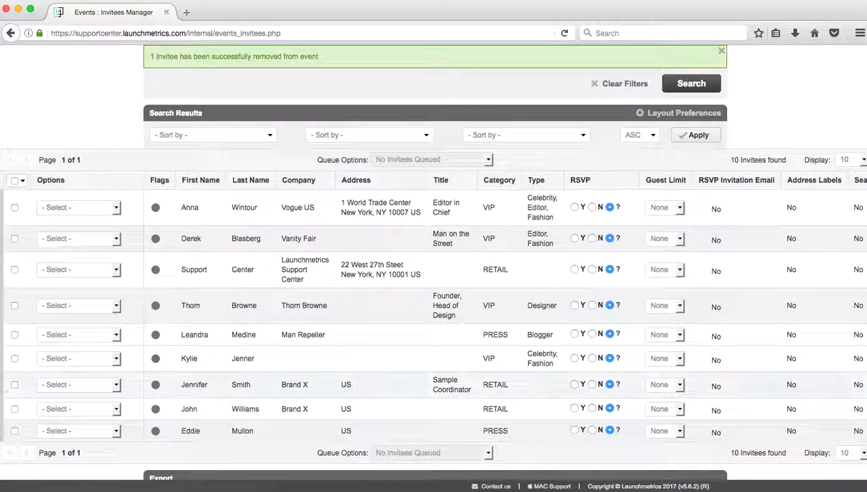
- Queue the celebrity and Man Repeller invitees and remove both, leaving 7 invitees
{"action": "left_click", "coordinate": [15, 358]}
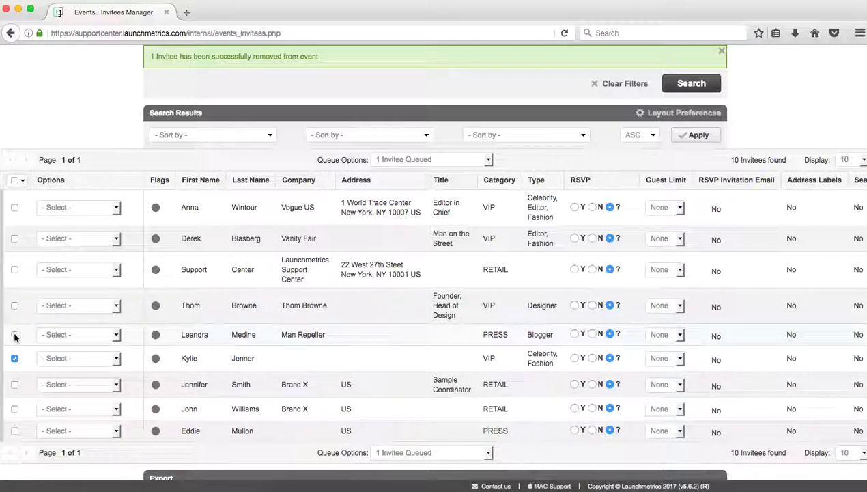
{"action": "left_click", "coordinate": [15, 335]}
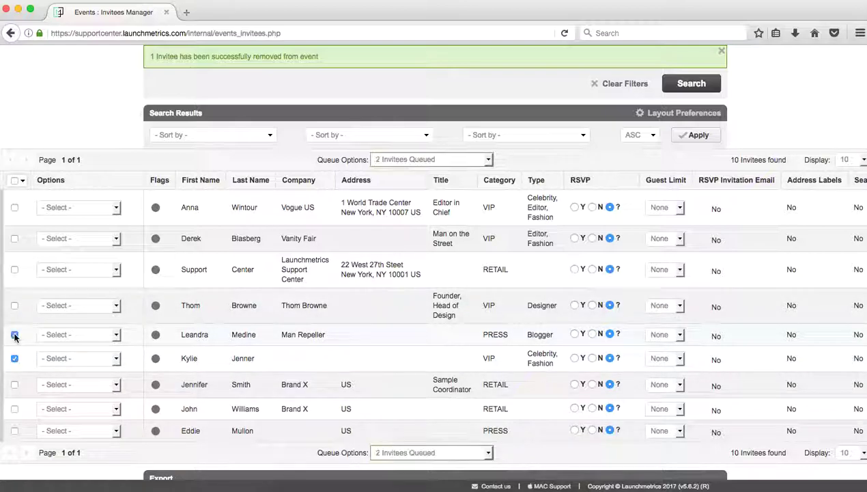
{"action": "left_click", "coordinate": [410, 161]}
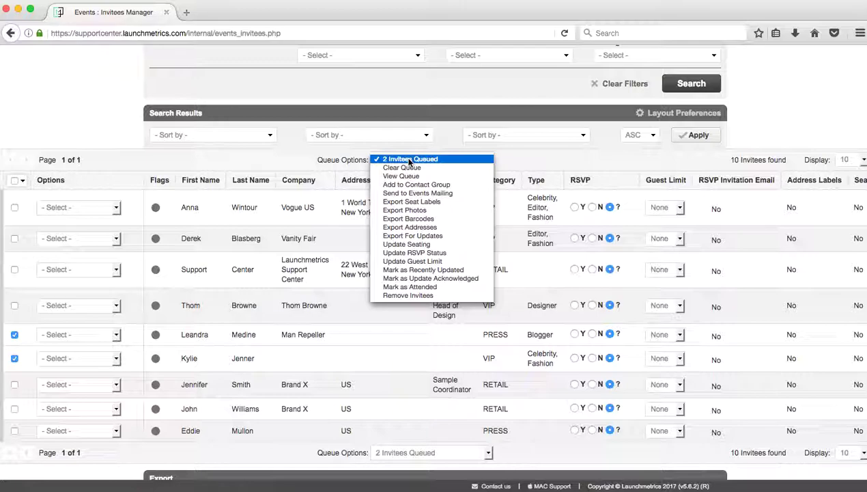
{"action": "left_click", "coordinate": [439, 295]}
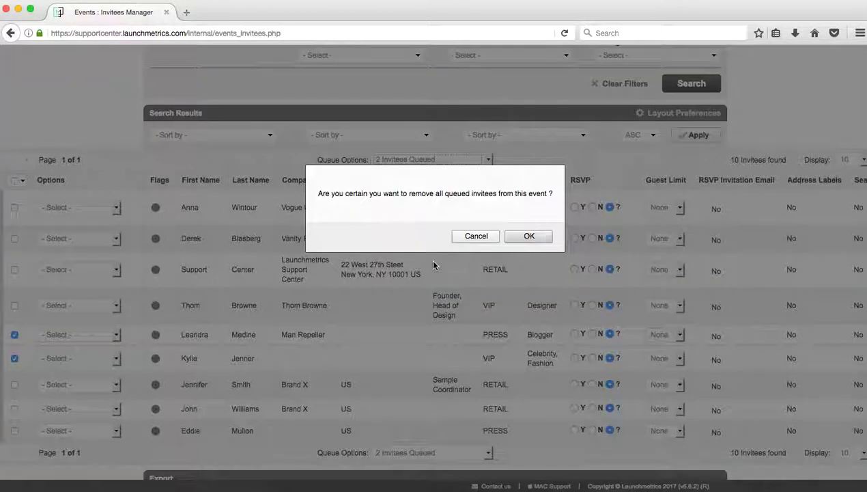
{"action": "left_click", "coordinate": [528, 237]}
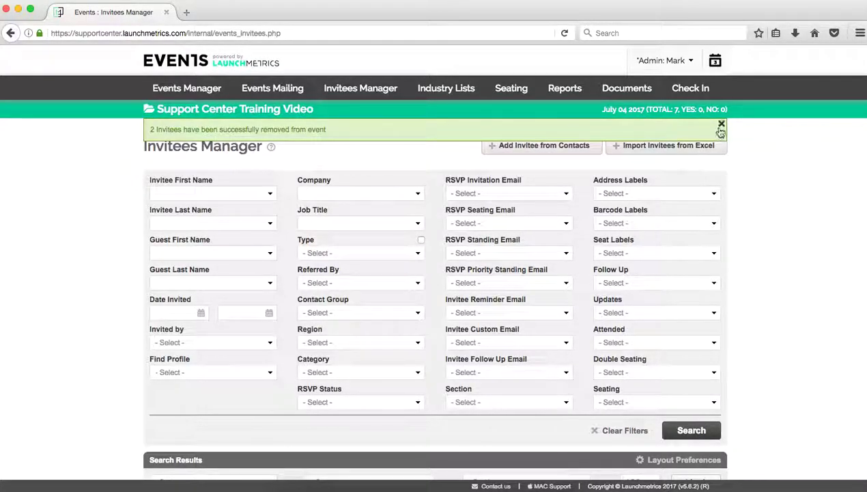
- Dismiss the removal success banner and go to the Import Invitees from Excel page
{"action": "left_click", "coordinate": [721, 125]}
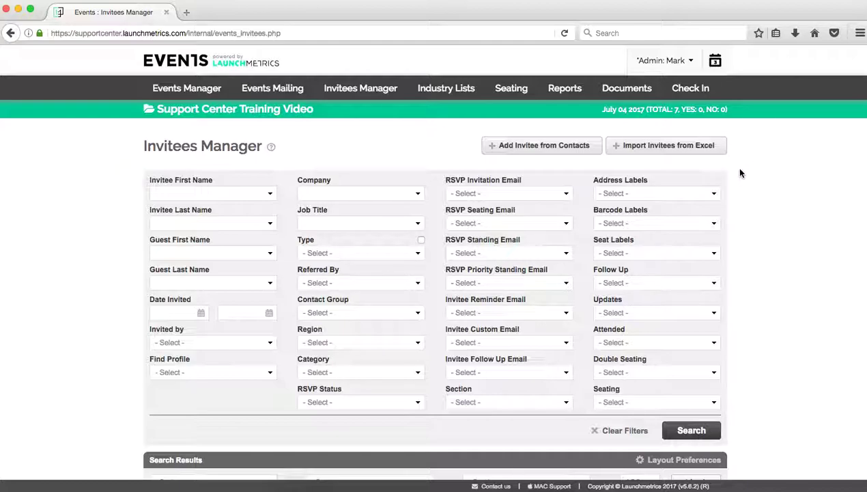
{"action": "left_click", "coordinate": [702, 149]}
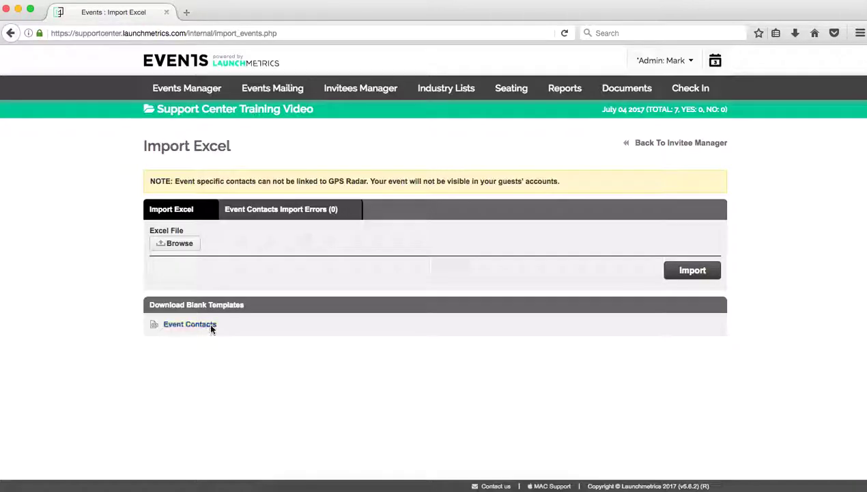
- Open the downloaded event_contacts_template.xls with Microsoft Excel
{"action": "left_click", "coordinate": [209, 322]}
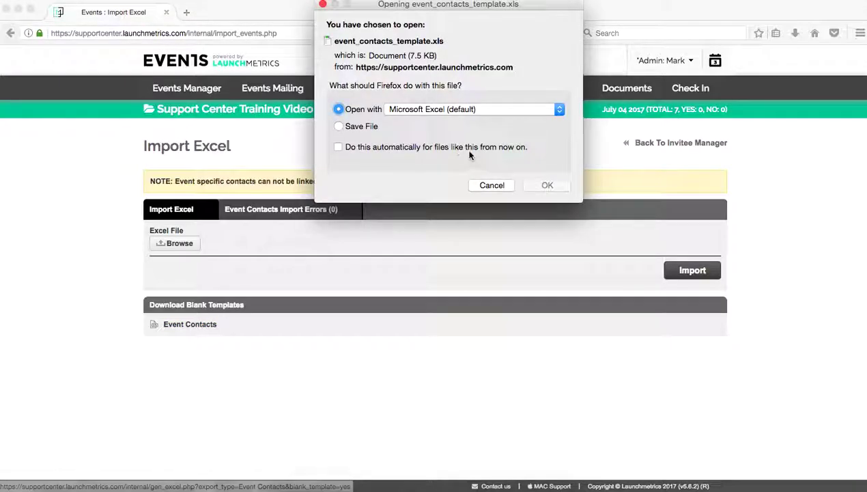
{"action": "left_click", "coordinate": [546, 183]}
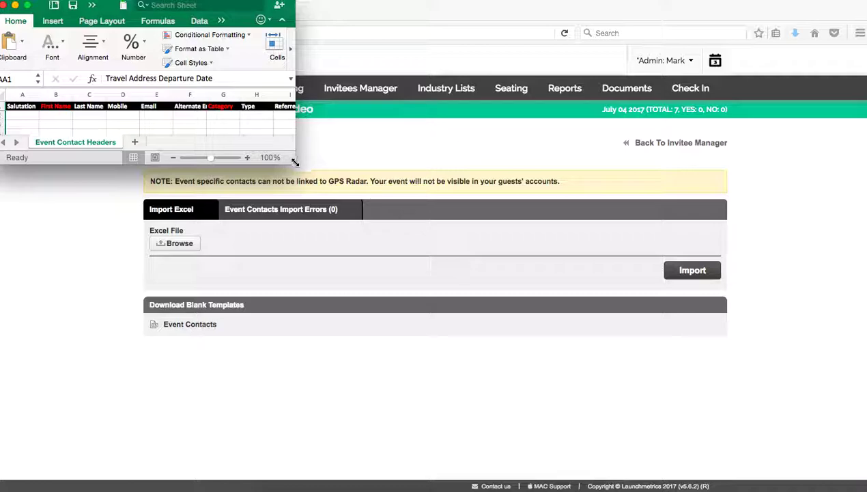
- Enlarge the Excel window and AutoFit all template columns so every header is readable
{"action": "left_click_drag", "start_coordinate": [294, 159], "coordinate": [485, 332]}
{"action": "left_click", "coordinate": [5, 94]}
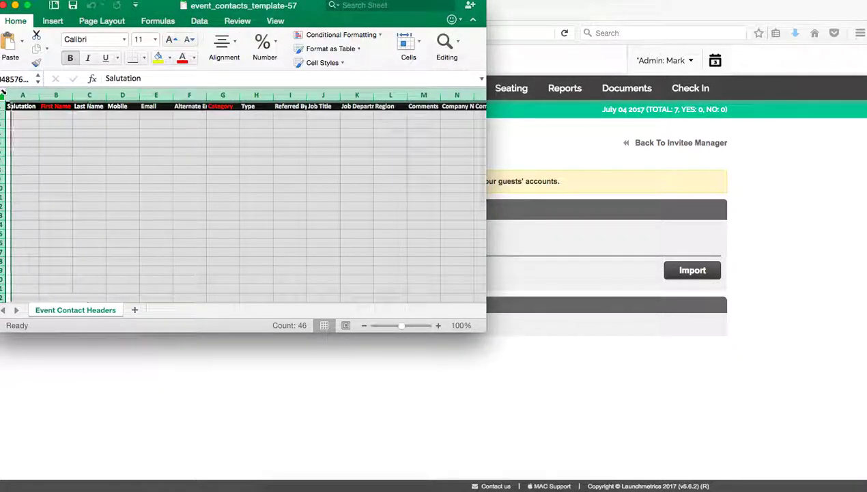
{"action": "double_click", "coordinate": [39, 93]}
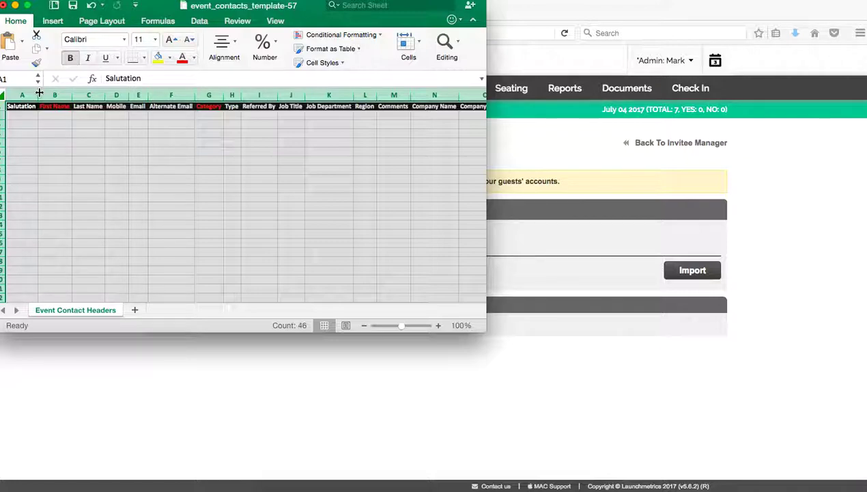
{"action": "left_click", "coordinate": [175, 257]}
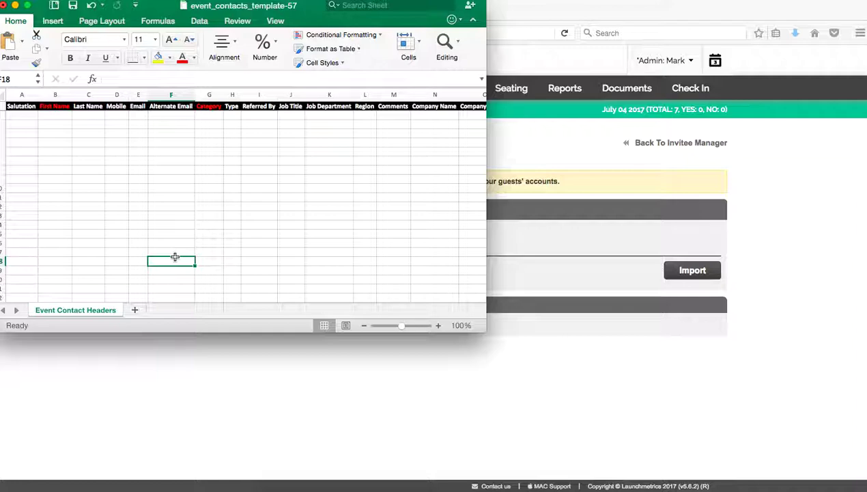
{"action": "left_click", "coordinate": [58, 118]}
{"action": "type", "text": "Support 01"}
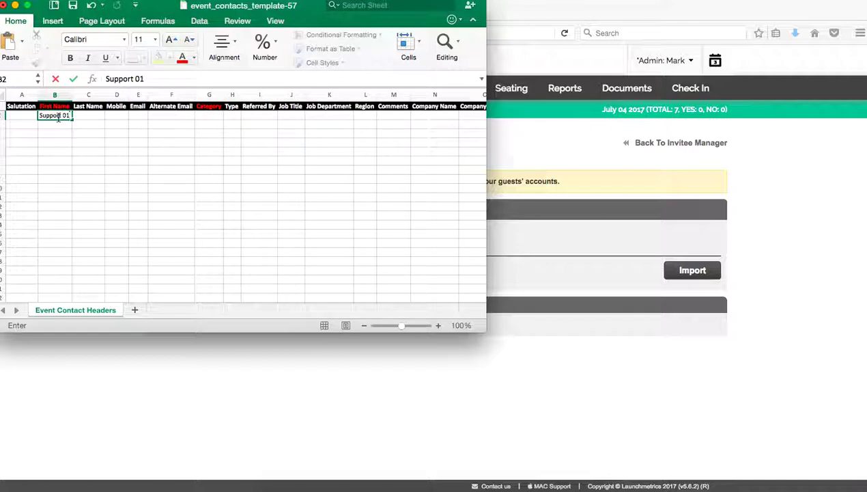
{"action": "key", "text": "Tab"}
{"action": "type", "text": "Ce"}
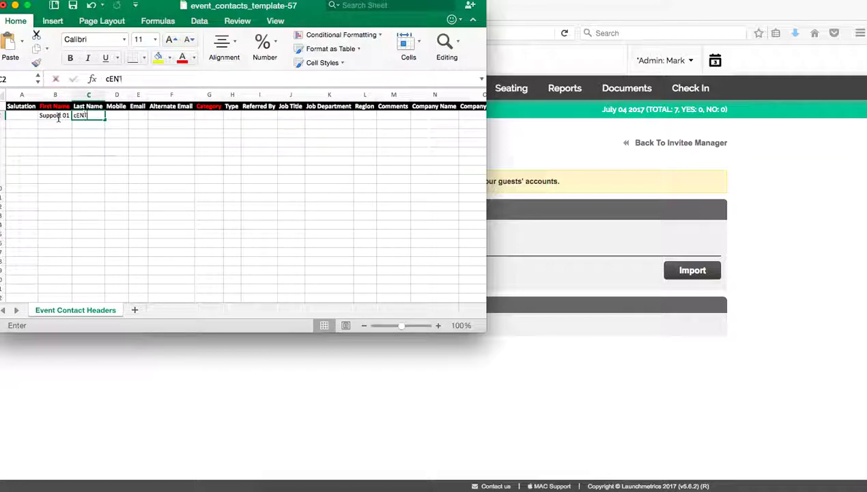
{"action": "type", "text": "nter 01"}
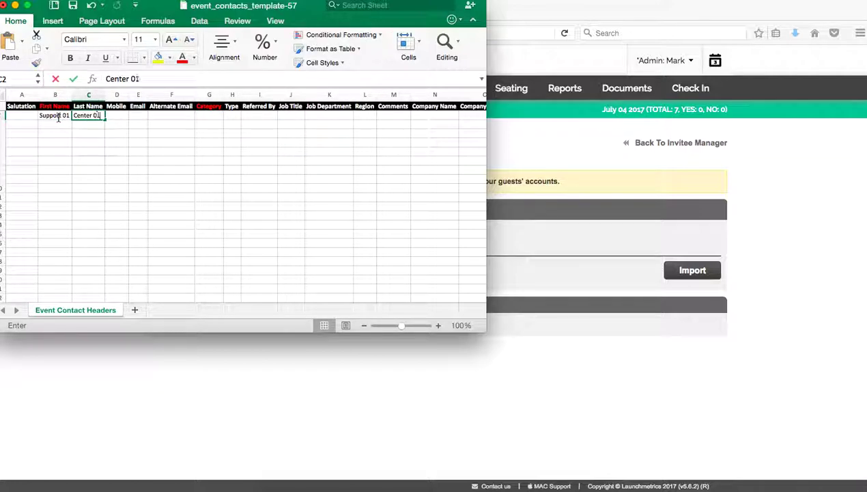
{"action": "key", "text": "Return"}
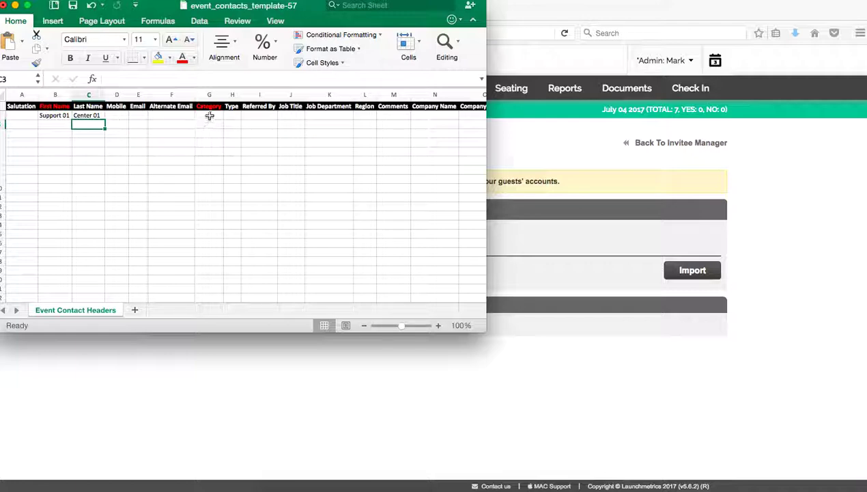
{"action": "left_click", "coordinate": [209, 116]}
{"action": "type", "text": "PRESS"}
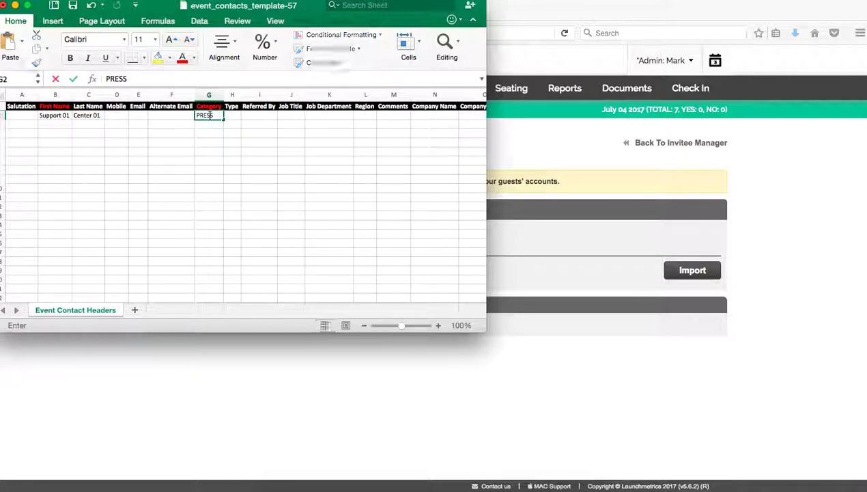
{"action": "key", "text": "Tab"}
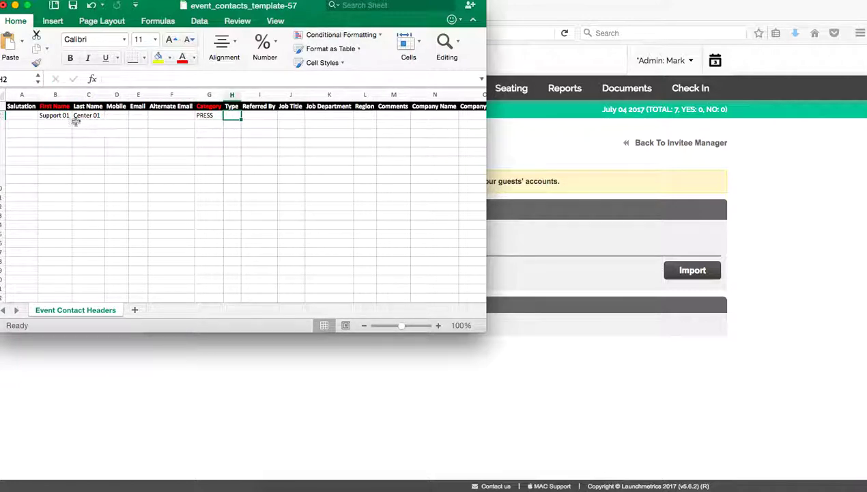
{"action": "left_click", "coordinate": [65, 116]}
{"action": "key", "text": "shift+Right"}
{"action": "key", "text": "shift+Right"}
{"action": "key", "text": "shift+Right"}
{"action": "key", "text": "shift+Right"}
{"action": "key", "text": "shift+Right"}
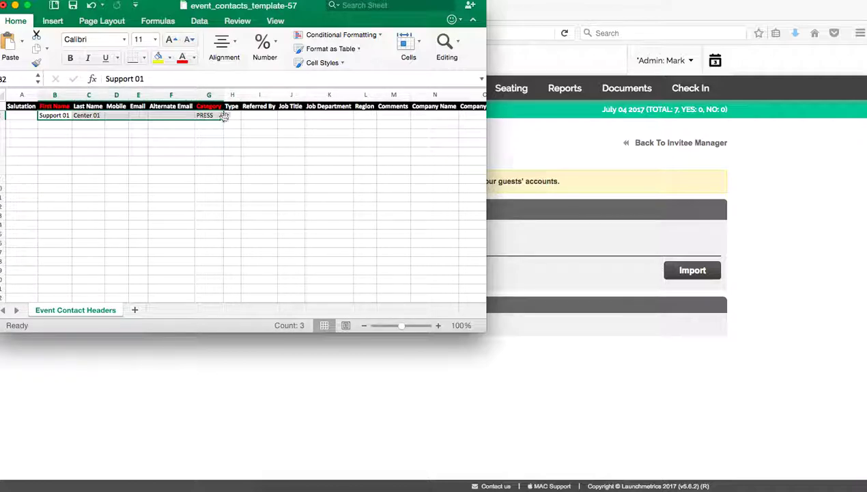
{"action": "left_click_drag", "start_coordinate": [224, 116], "coordinate": [224, 185]}
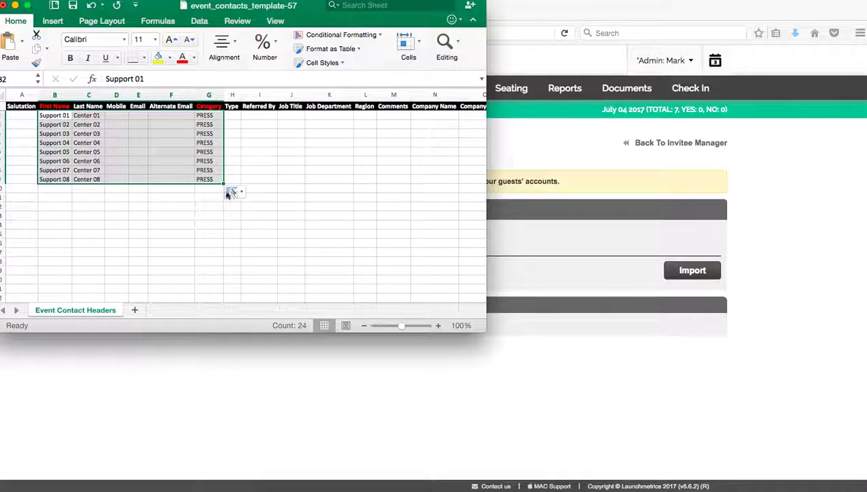
{"action": "left_click", "coordinate": [337, 211]}
{"action": "scroll", "coordinate": [338, 211], "scroll_direction": "right", "scroll_amount": 6}
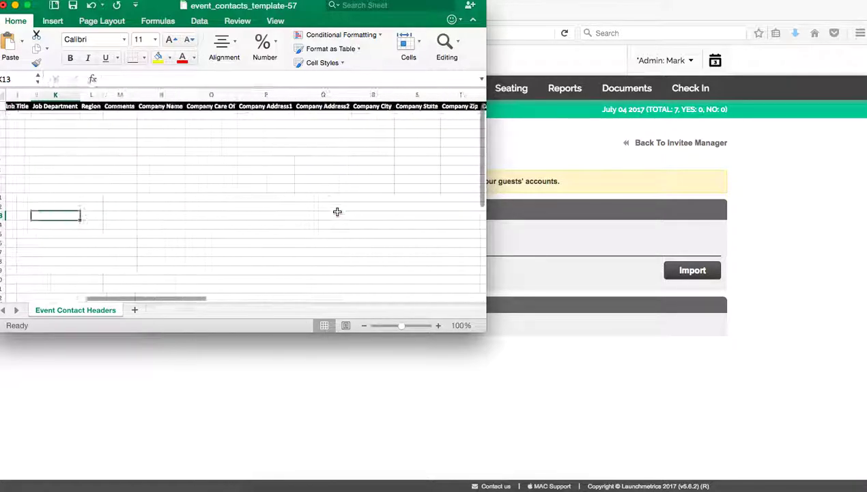
{"action": "scroll", "coordinate": [338, 211], "scroll_direction": "right", "scroll_amount": 10}
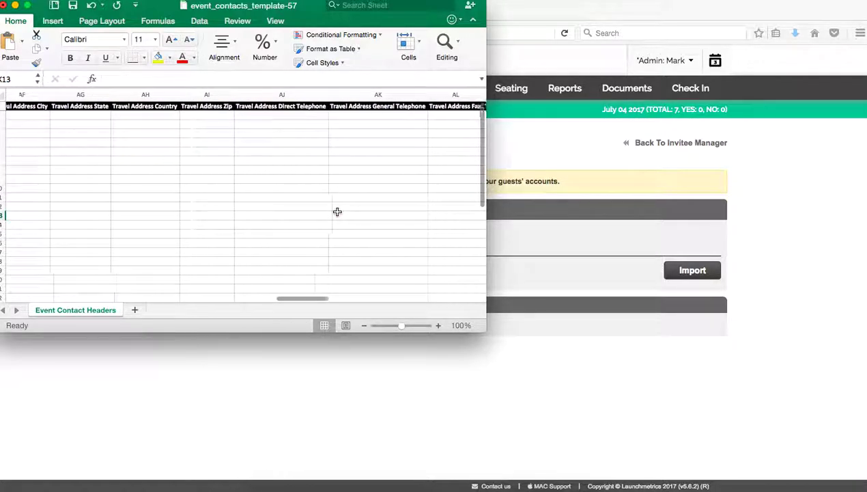
{"action": "scroll", "coordinate": [337, 212], "scroll_direction": "right", "scroll_amount": 12}
{"action": "scroll", "coordinate": [330, 211], "scroll_direction": "left", "scroll_amount": 3}
{"action": "scroll", "coordinate": [330, 211], "scroll_direction": "left", "scroll_amount": 4}
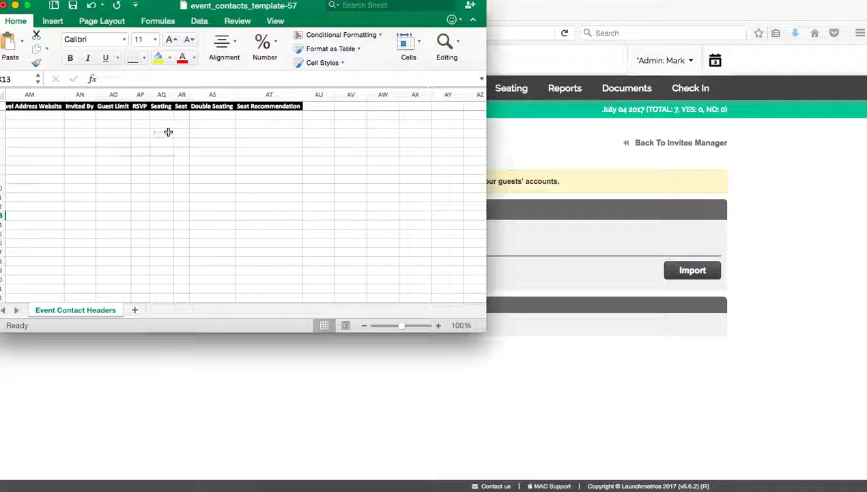
{"action": "scroll", "coordinate": [186, 151], "scroll_direction": "left", "scroll_amount": 10}
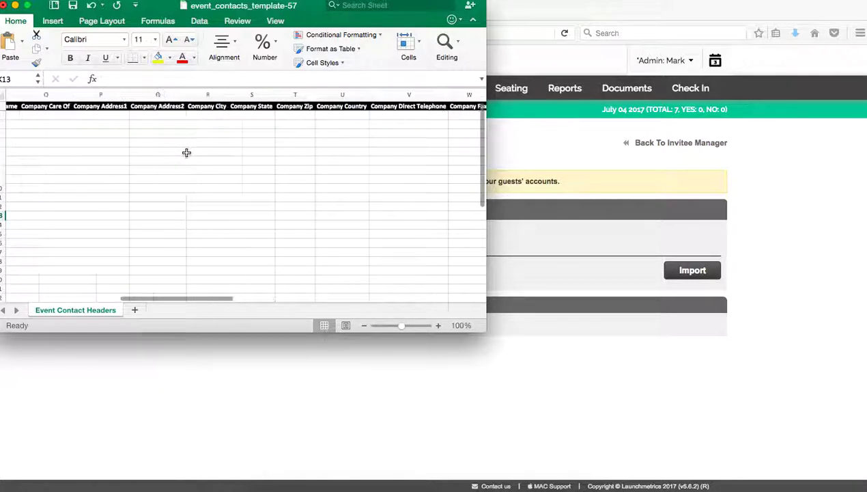
{"action": "scroll", "coordinate": [186, 152], "scroll_direction": "left", "scroll_amount": 8}
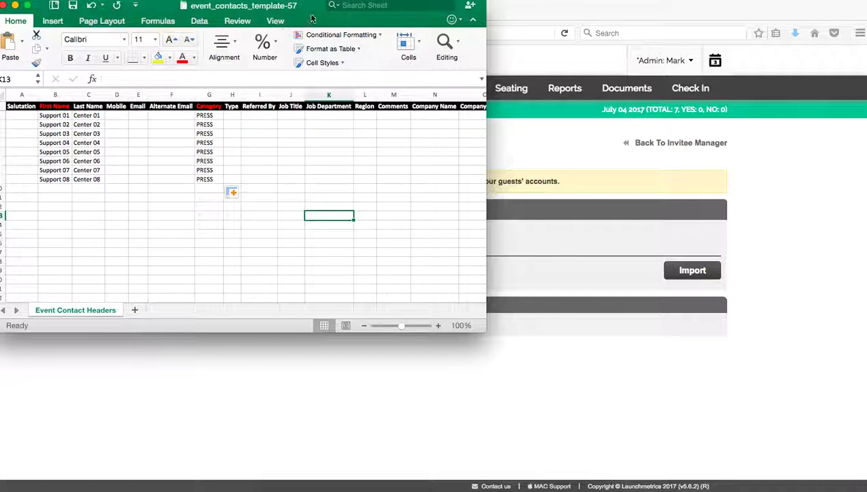
- Move Excel aside and go back to the Support Center Training Video Invitees Manager
{"action": "left_click_drag", "start_coordinate": [313, 11], "coordinate": [345, 108]}
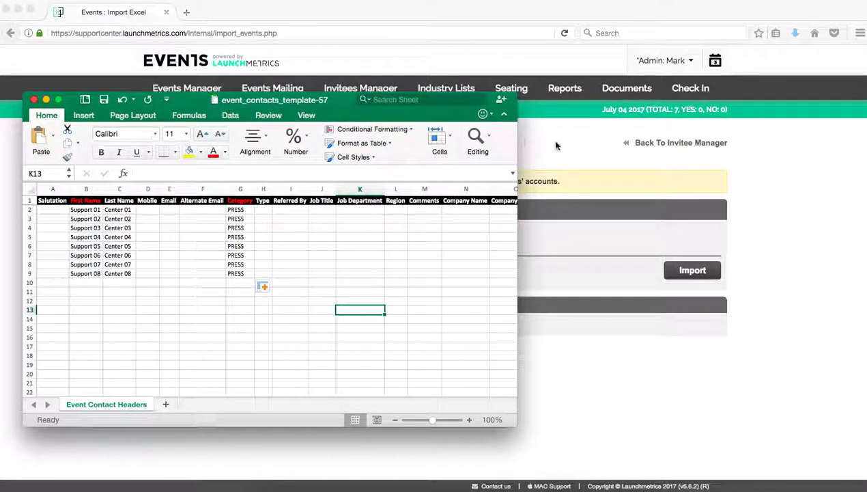
{"action": "left_click", "coordinate": [584, 147]}
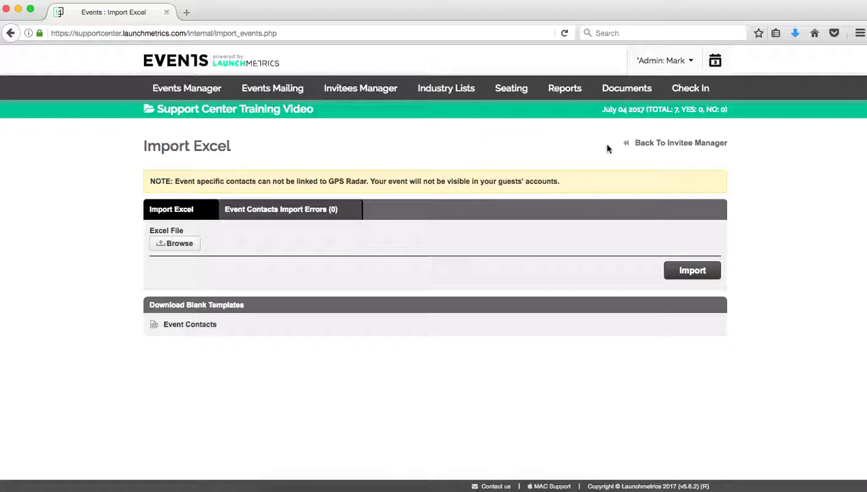
{"action": "left_click", "coordinate": [659, 143]}
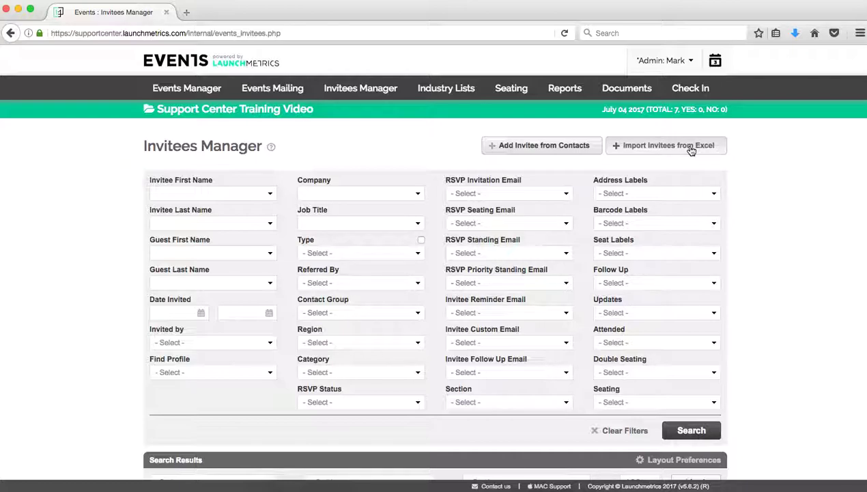
- Attach event_contacts_template-57.xls from the Downloads folder as the invitee spreadsheet to import
{"action": "left_click", "coordinate": [691, 150]}
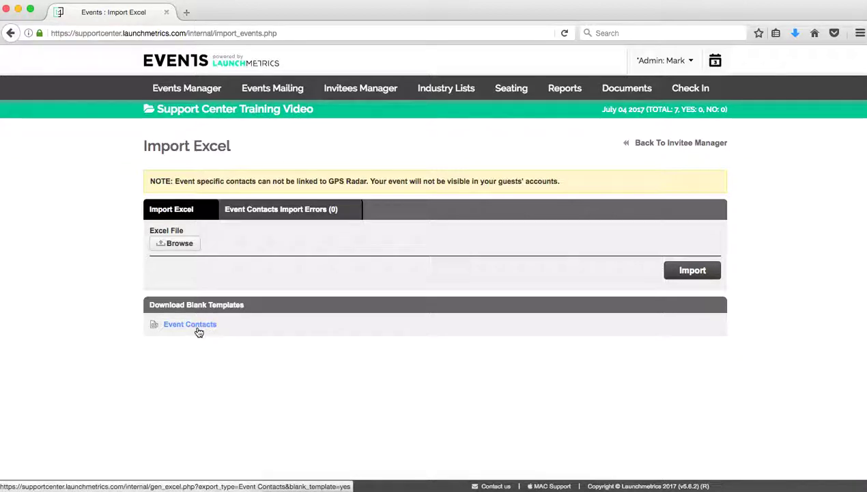
{"action": "left_click", "coordinate": [189, 245]}
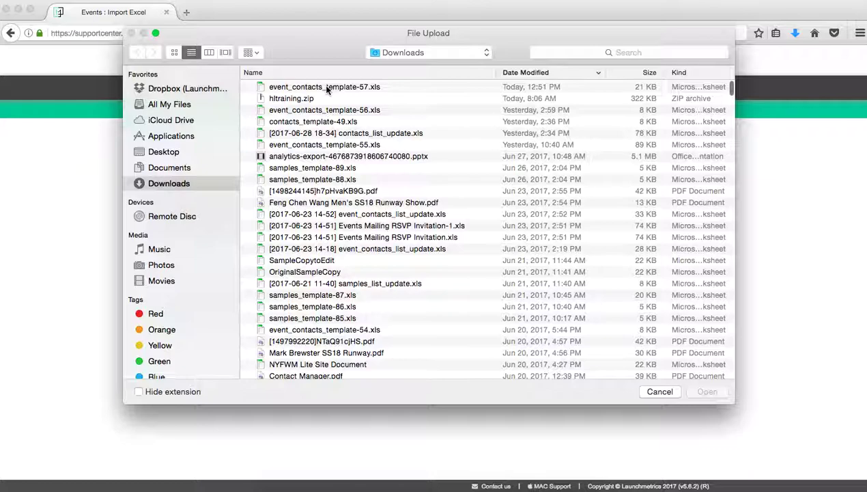
{"action": "double_click", "coordinate": [327, 90]}
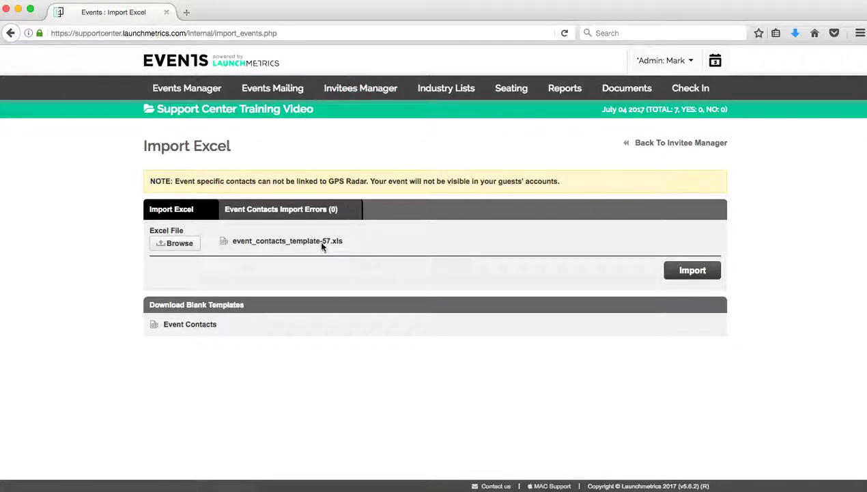
- Run the import of event_contacts_template-57.xls, confirming the notice
{"action": "left_click", "coordinate": [692, 270]}
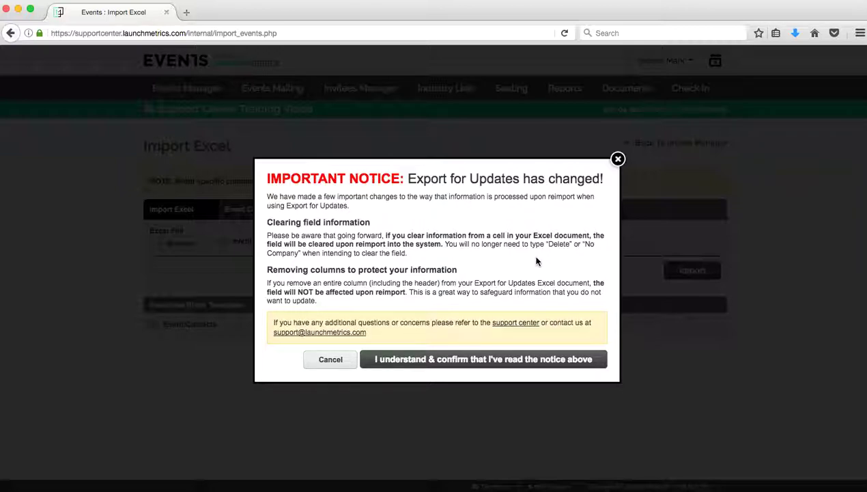
{"action": "left_click", "coordinate": [514, 362]}
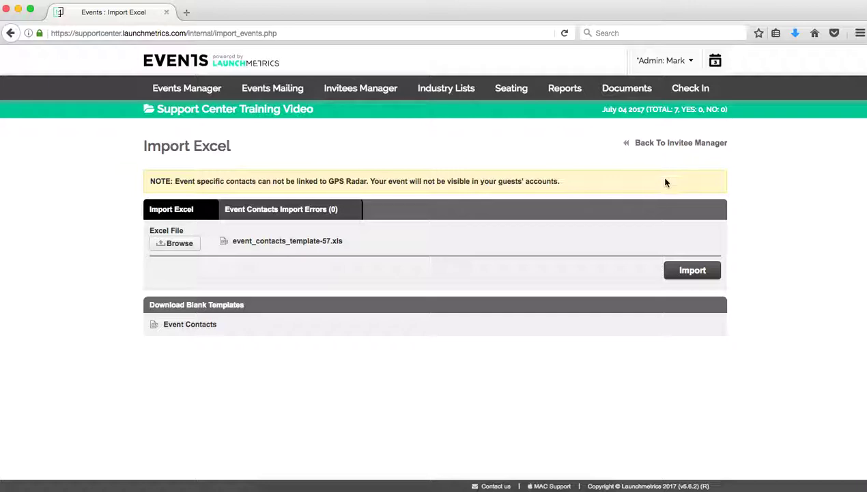
- Show the event's invitee search results at 50 per page to see all 15 invitees
{"action": "left_click", "coordinate": [691, 151]}
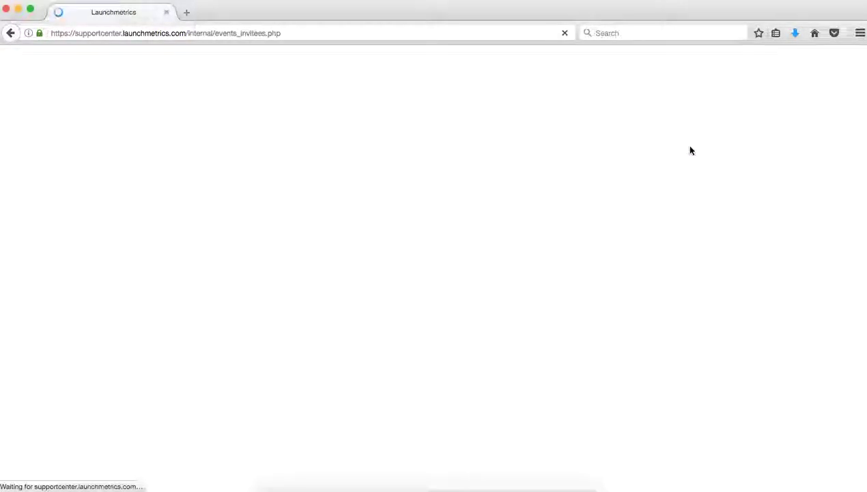
{"action": "scroll", "coordinate": [741, 305], "scroll_direction": "down", "scroll_amount": 5}
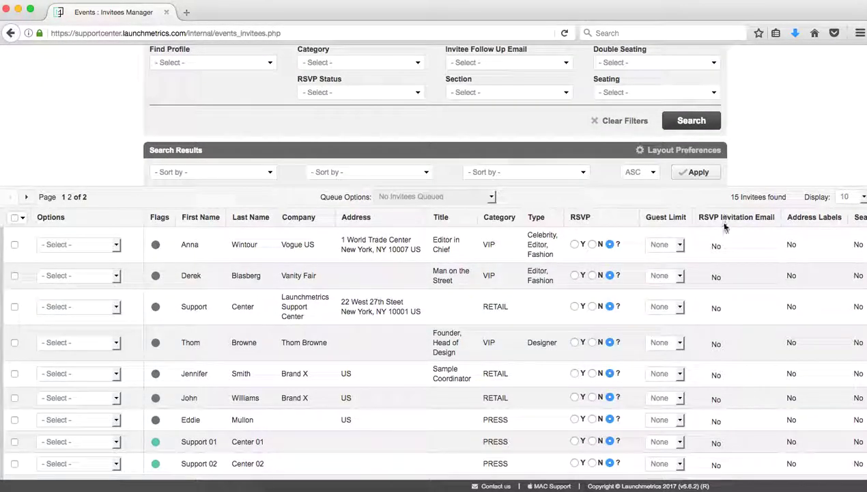
{"action": "scroll", "coordinate": [672, 268], "scroll_direction": "down", "scroll_amount": 2}
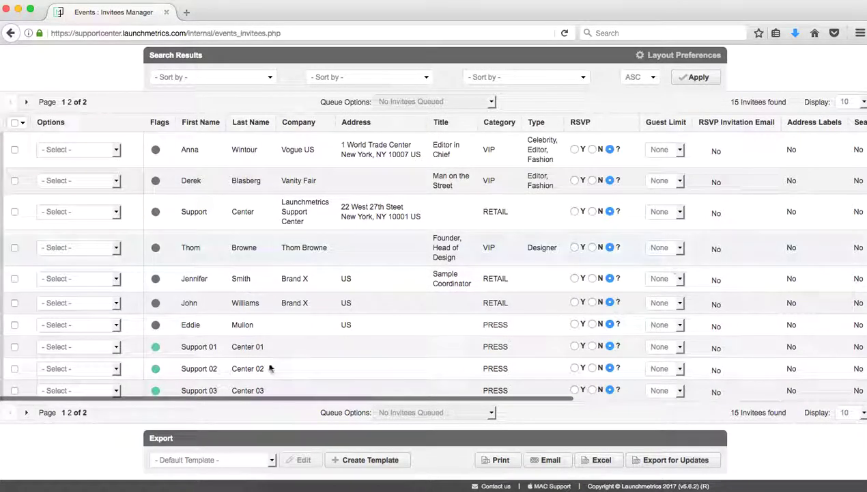
{"action": "left_click", "coordinate": [852, 102]}
{"action": "left_click", "coordinate": [852, 121]}
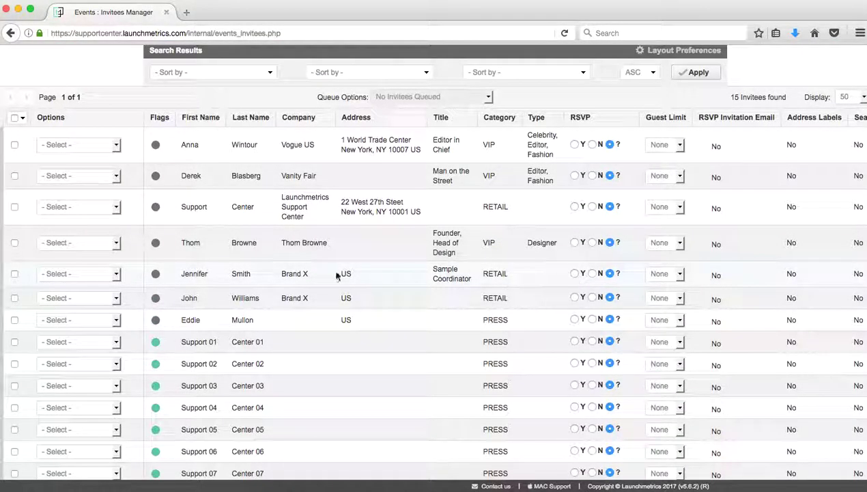
{"action": "mouse_move", "coordinate": [155, 149]}
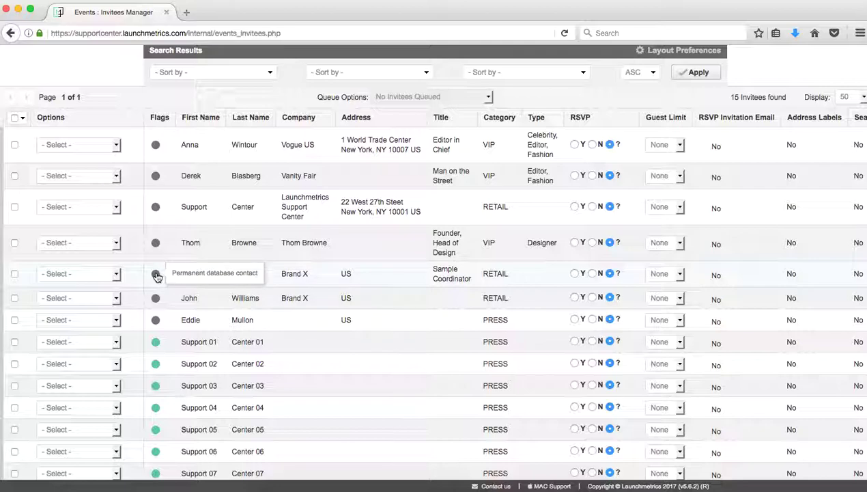
{"action": "mouse_move", "coordinate": [158, 349]}
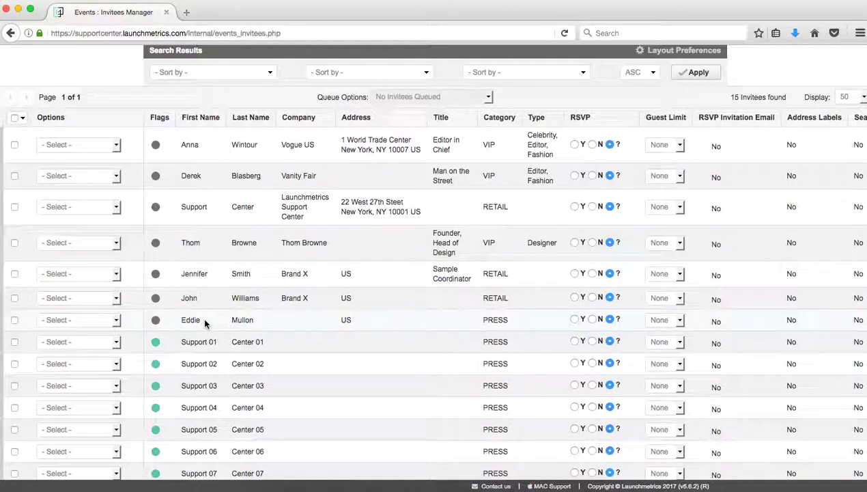
{"action": "left_click", "coordinate": [15, 342]}
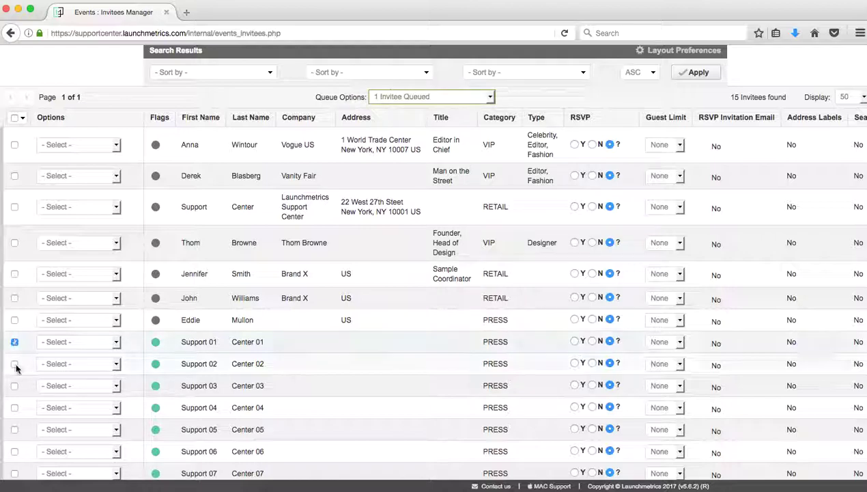
{"action": "left_click", "coordinate": [15, 363]}
{"action": "left_click", "coordinate": [15, 386]}
{"action": "left_click", "coordinate": [411, 96]}
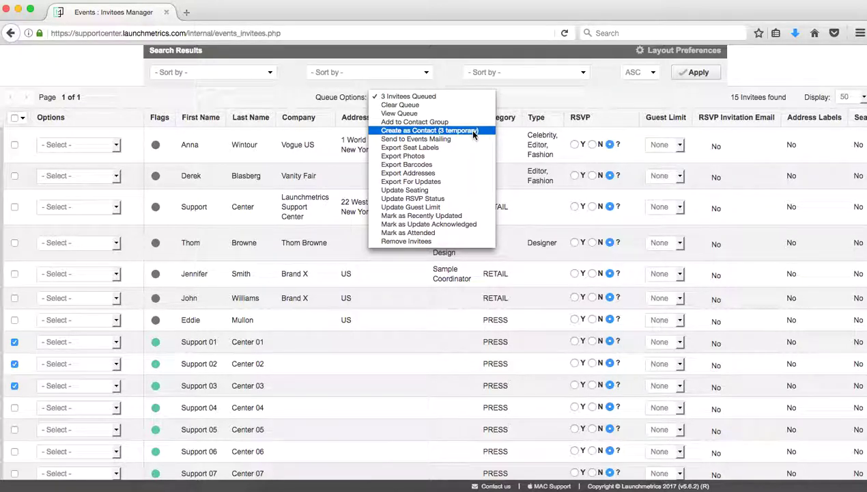
{"action": "left_click", "coordinate": [472, 132]}
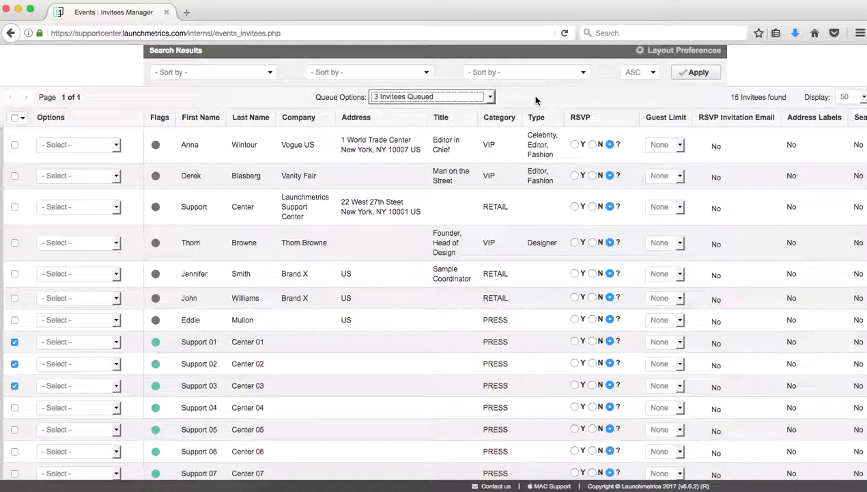
{"action": "left_click", "coordinate": [431, 100]}
{"action": "left_click", "coordinate": [431, 106]}
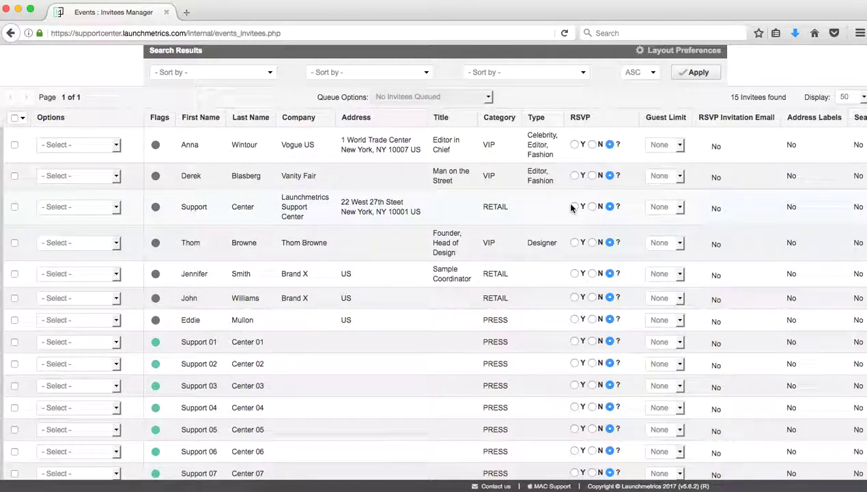
{"action": "scroll", "coordinate": [572, 208], "scroll_direction": "up", "scroll_amount": 10}
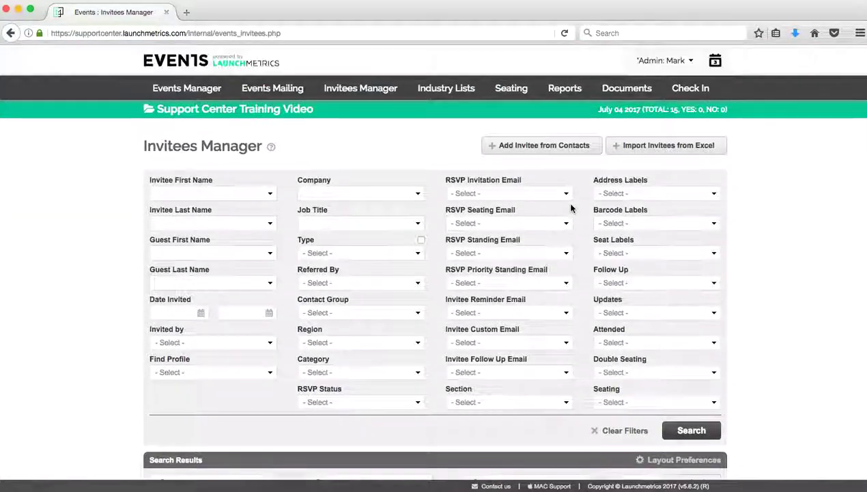
{"action": "left_click", "coordinate": [457, 95]}
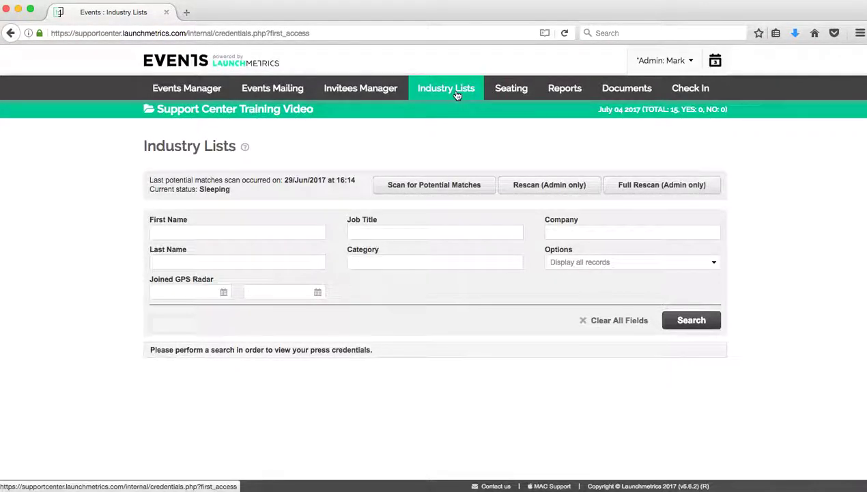
{"action": "left_click", "coordinate": [682, 328]}
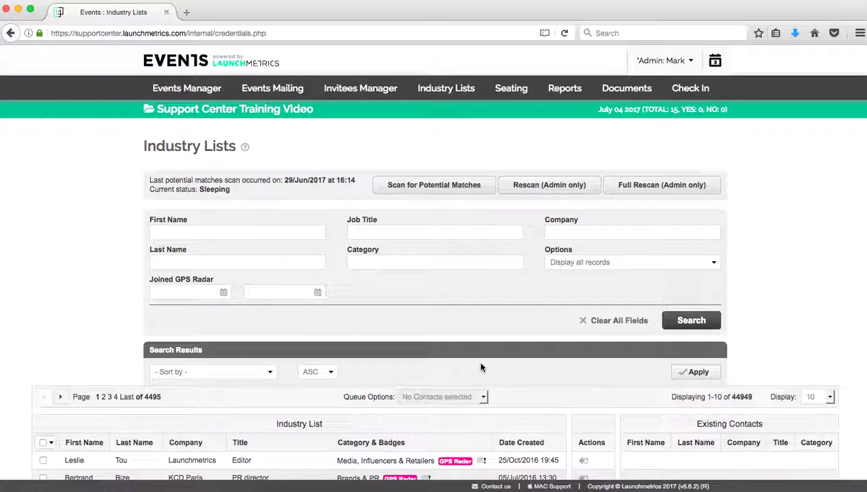
{"action": "scroll", "coordinate": [481, 368], "scroll_direction": "down", "scroll_amount": 5}
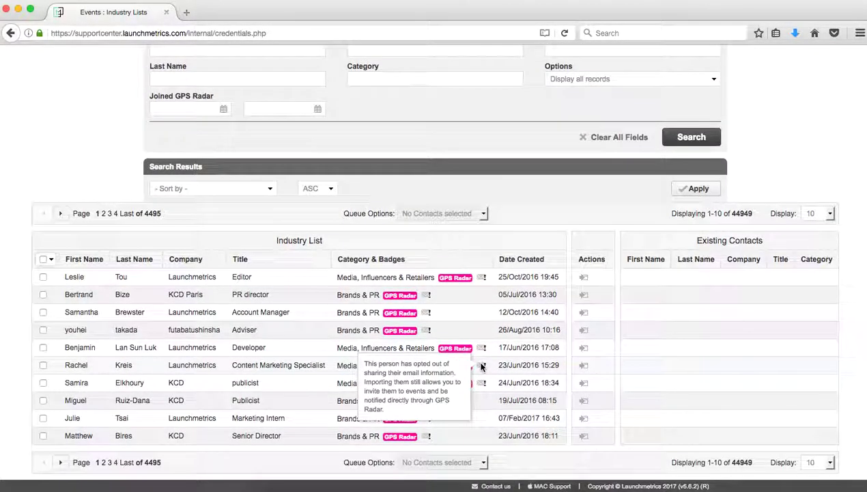
{"action": "left_click", "coordinate": [816, 212]}
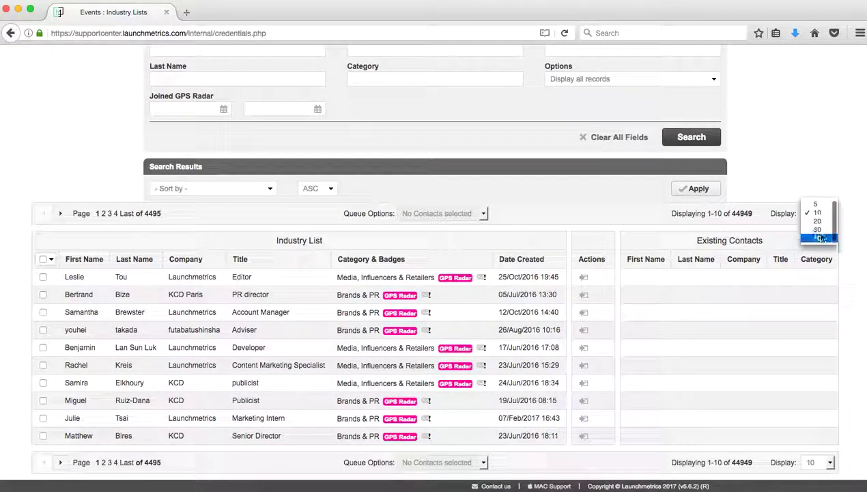
{"action": "left_click", "coordinate": [822, 238]}
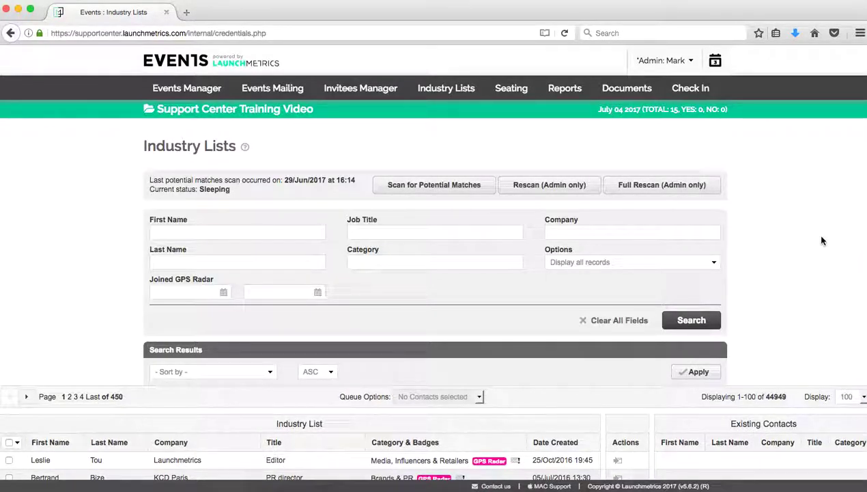
{"action": "scroll", "coordinate": [822, 241], "scroll_direction": "down", "scroll_amount": 2}
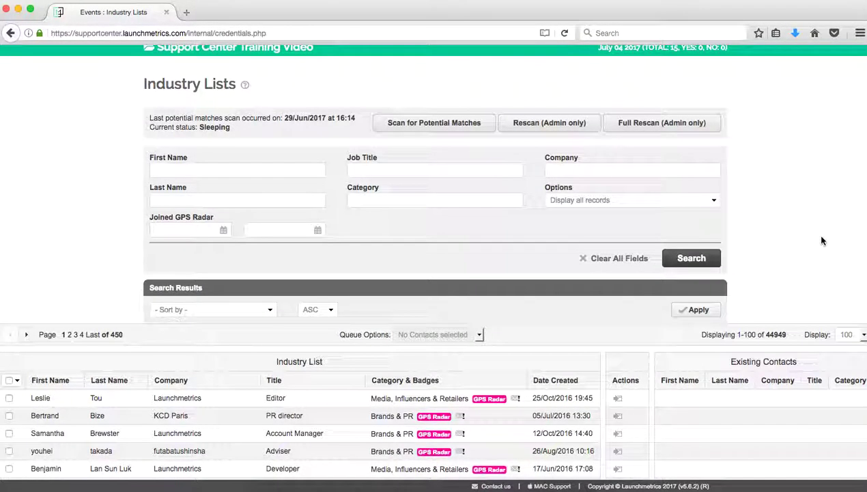
{"action": "scroll", "coordinate": [822, 240], "scroll_direction": "down", "scroll_amount": 10}
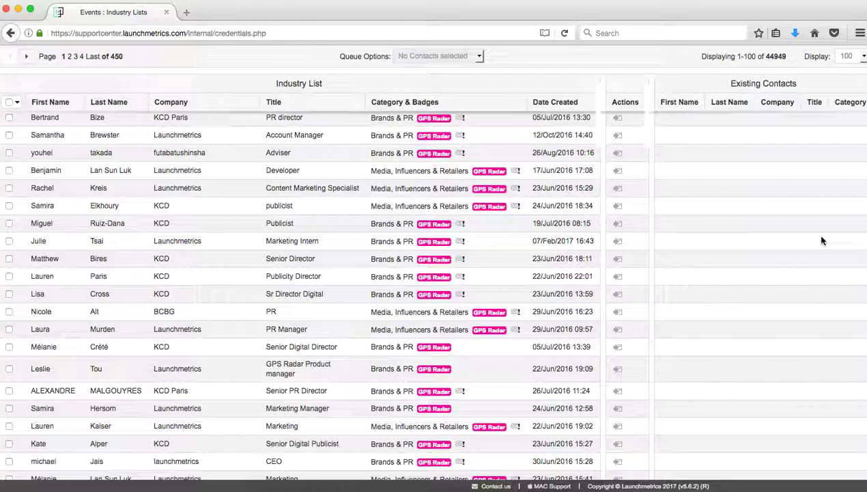
{"action": "scroll", "coordinate": [822, 240], "scroll_direction": "up", "scroll_amount": 11}
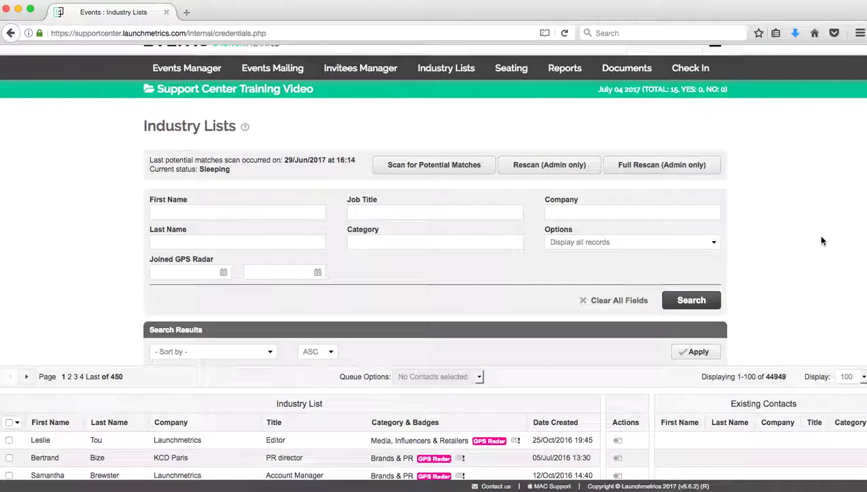
- Search industry lists by the contact's first and last name and add the Launchmetrics Product Support Manager match
{"action": "left_click", "coordinate": [208, 210]}
{"action": "key", "text": "Tab"}
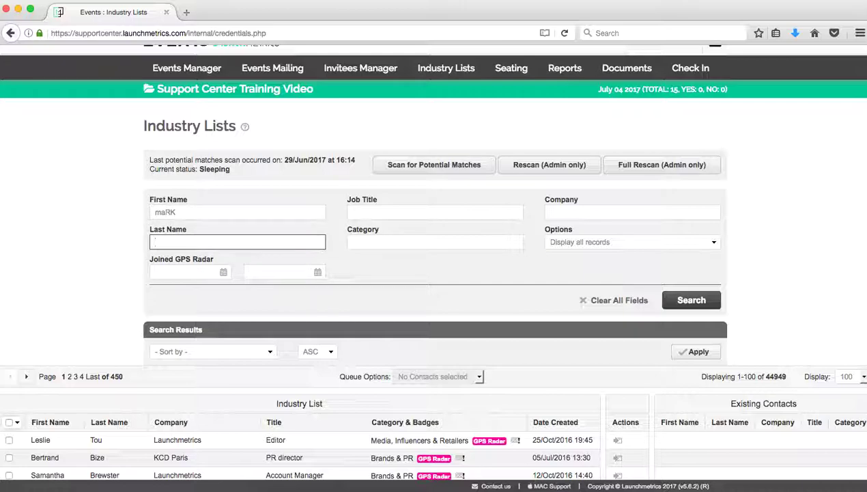
{"action": "key", "text": "Return"}
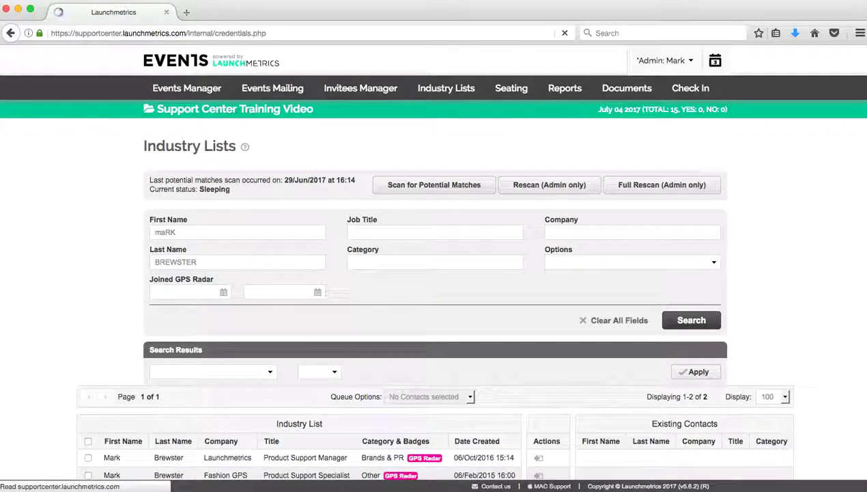
{"action": "scroll", "coordinate": [241, 253], "scroll_direction": "down", "scroll_amount": 1}
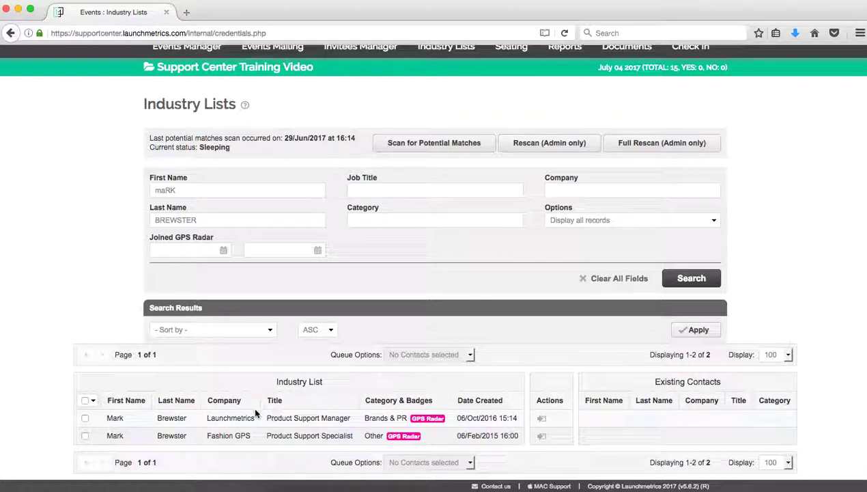
{"action": "left_click", "coordinate": [543, 420]}
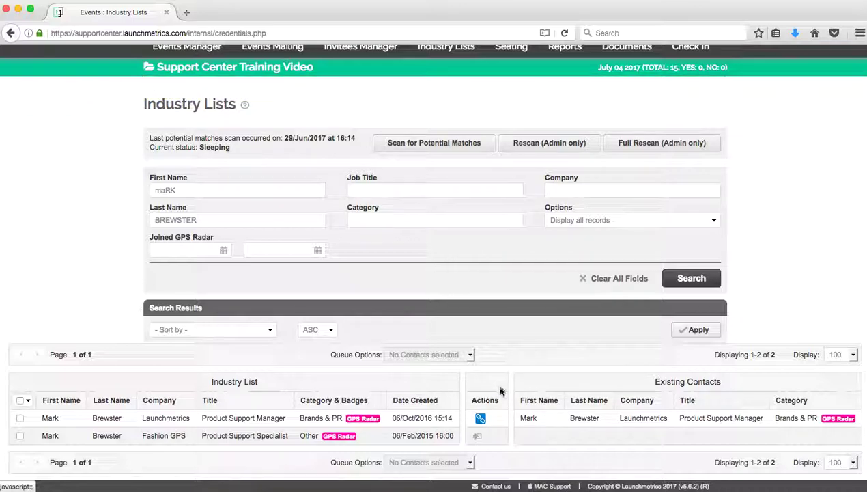
{"action": "scroll", "coordinate": [478, 307], "scroll_direction": "up", "scroll_amount": 2}
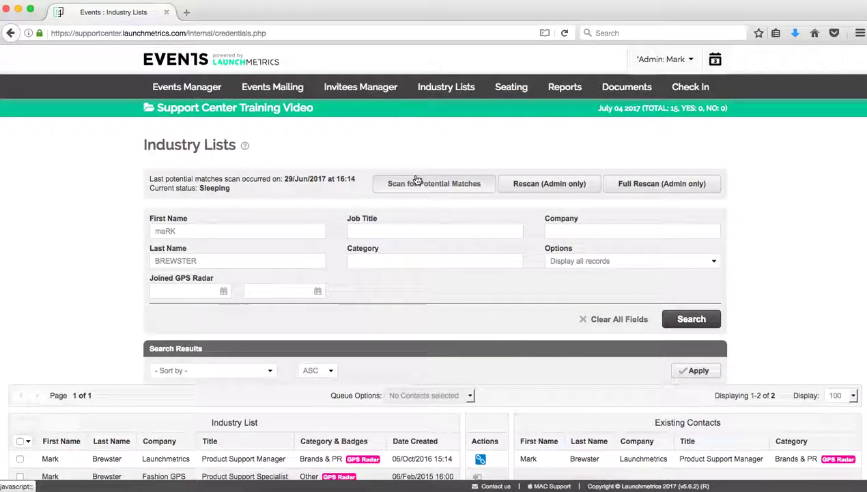
- Open the event's Invitees Manager and list its current invitees
{"action": "left_click", "coordinate": [373, 91]}
{"action": "left_click", "coordinate": [711, 425]}
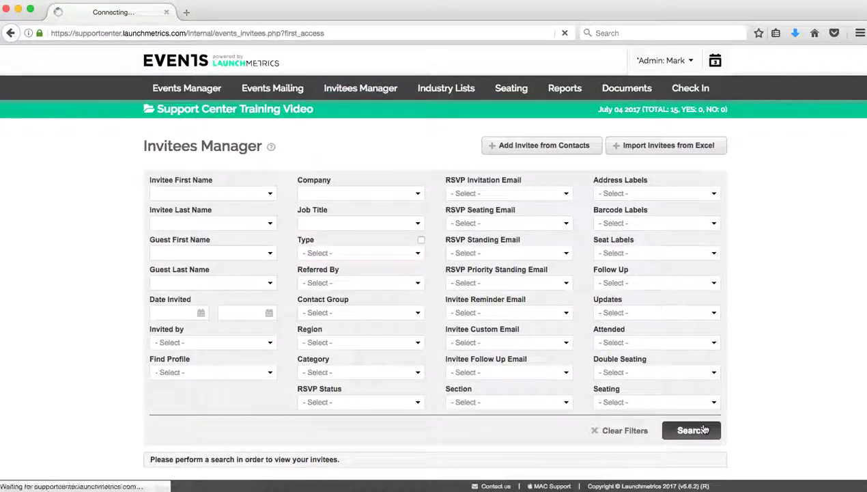
{"action": "scroll", "coordinate": [417, 377], "scroll_direction": "up", "scroll_amount": 2}
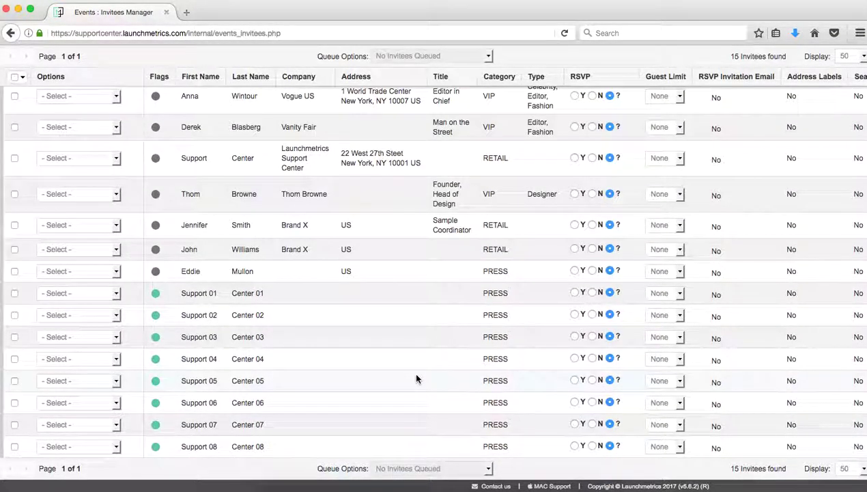
{"action": "scroll", "coordinate": [416, 378], "scroll_direction": "up", "scroll_amount": 10}
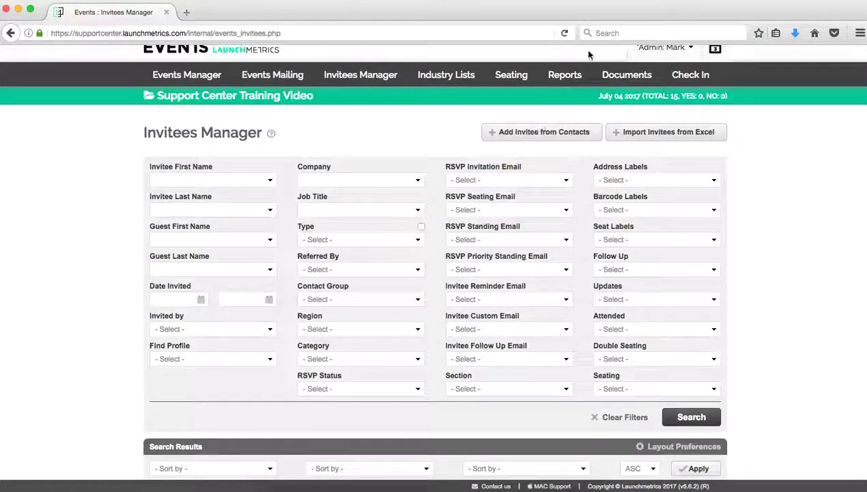
- Find the newly added contact by first and last name and invite them to the event
{"action": "left_click", "coordinate": [514, 132]}
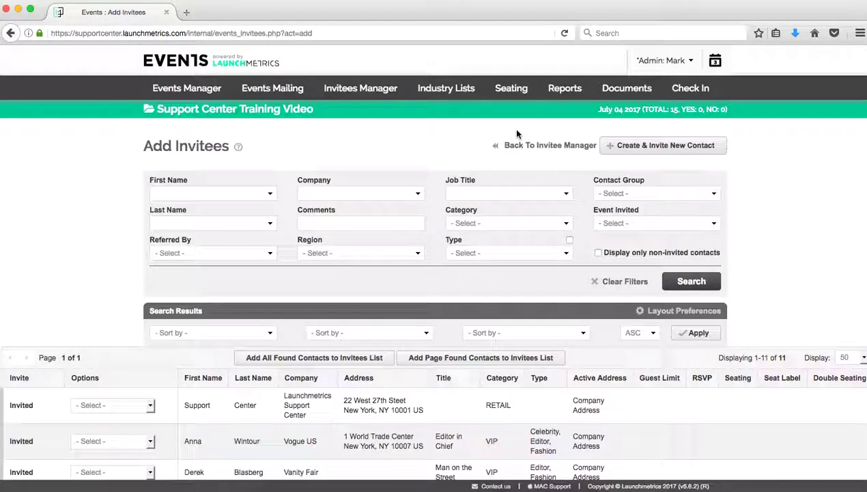
{"action": "left_click", "coordinate": [234, 193]}
{"action": "key", "text": "Tab"}
{"action": "key", "text": "Return"}
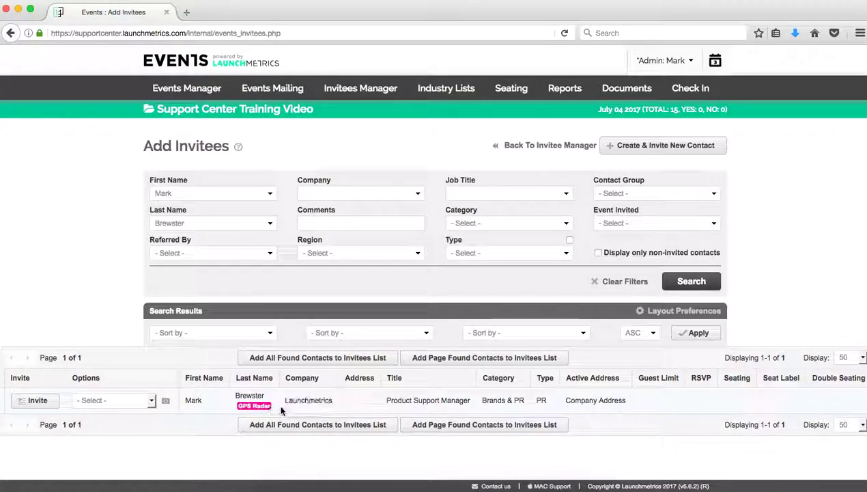
{"action": "left_click", "coordinate": [42, 400]}
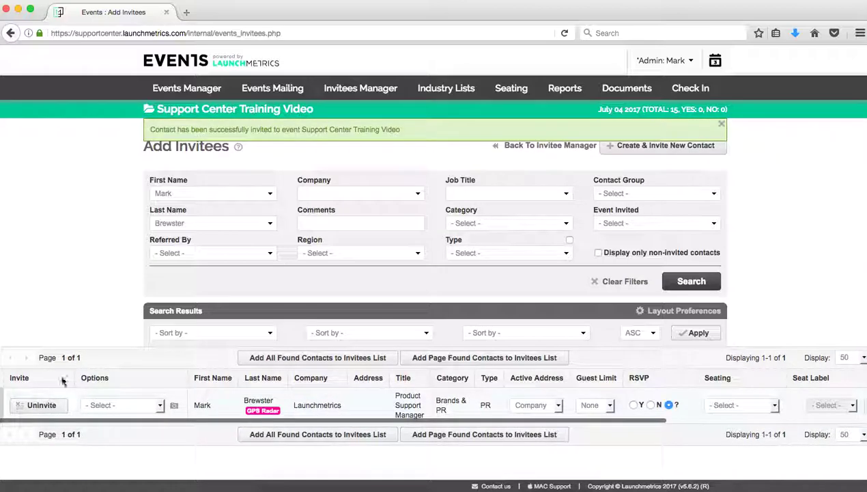
- List the event's invitees and scroll the results to verify 16, including the new Launchmetrics contact
{"action": "left_click", "coordinate": [361, 89]}
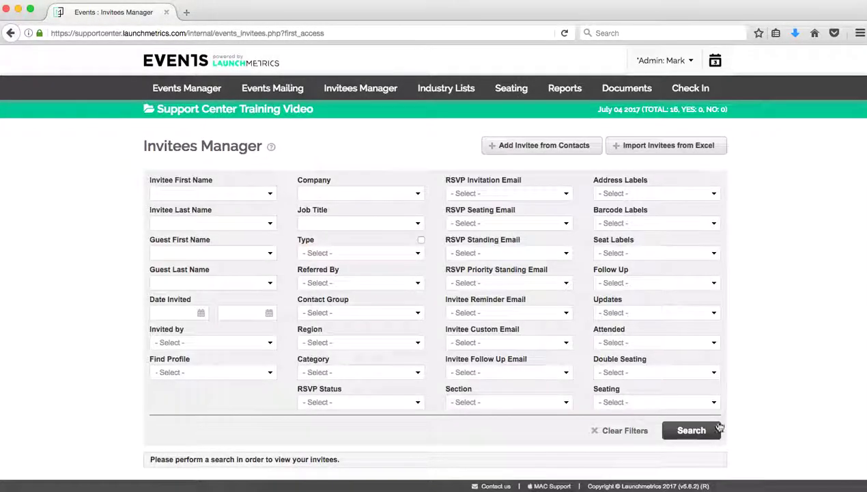
{"action": "left_click", "coordinate": [686, 434]}
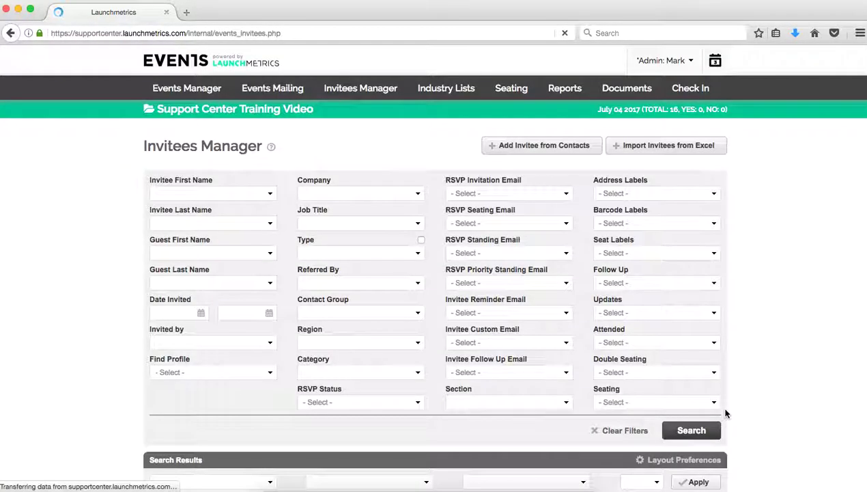
{"action": "scroll", "coordinate": [725, 413], "scroll_direction": "down", "scroll_amount": 7}
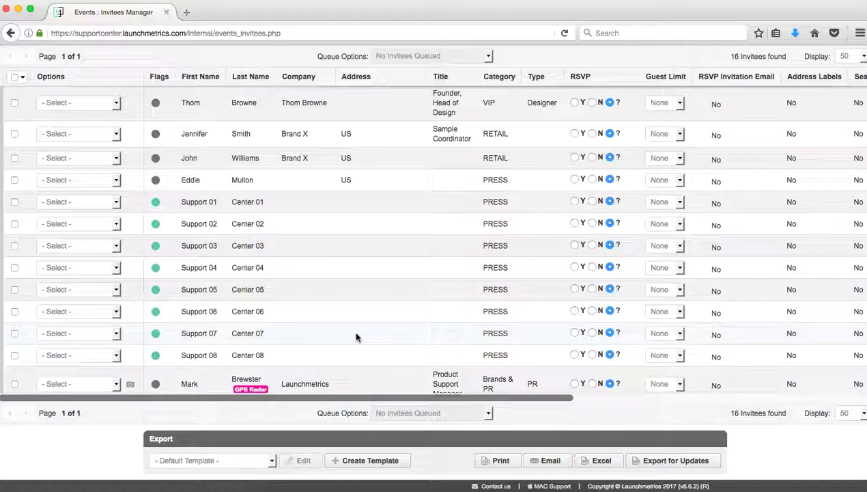
{"action": "scroll", "coordinate": [356, 336], "scroll_direction": "up", "scroll_amount": 3}
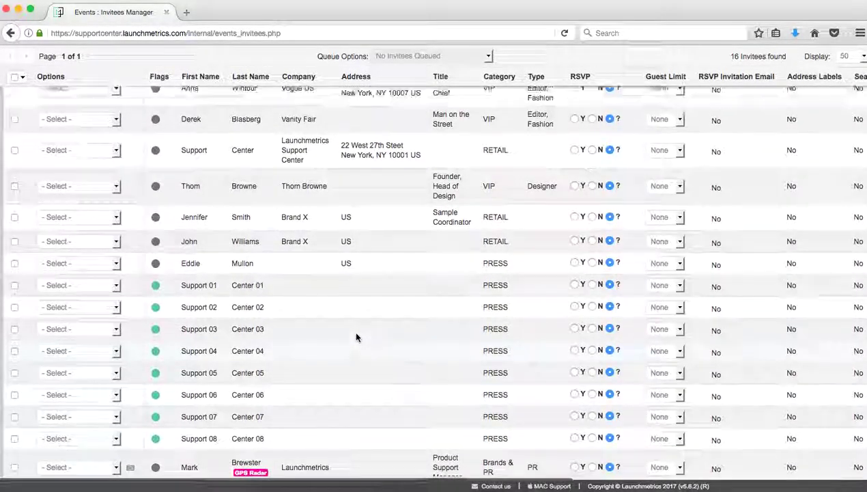
{"action": "scroll", "coordinate": [356, 336], "scroll_direction": "up", "scroll_amount": 6}
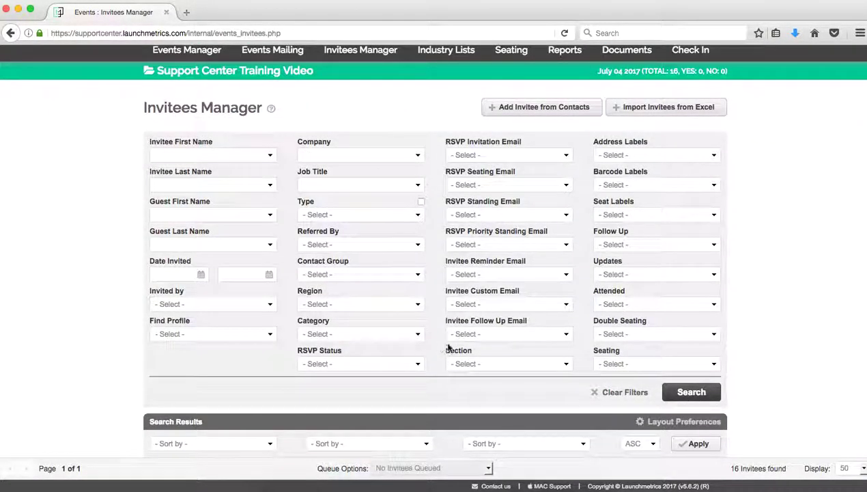
{"action": "scroll", "coordinate": [435, 350], "scroll_direction": "down", "scroll_amount": 1}
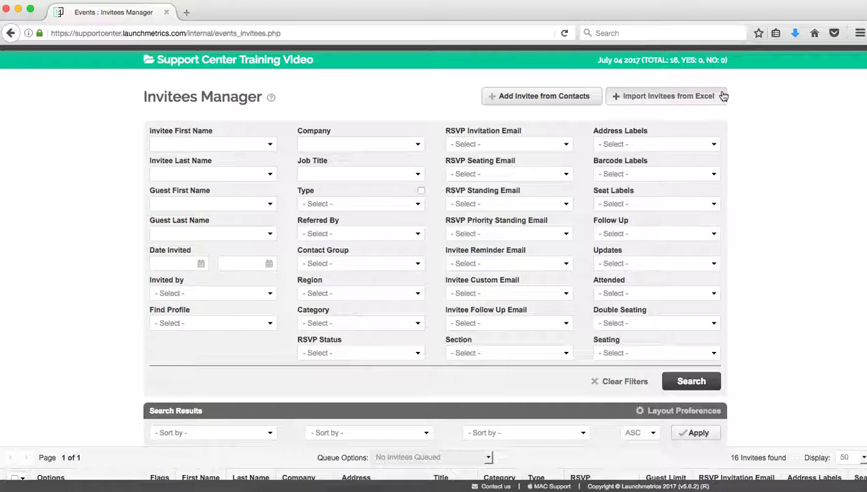
{"action": "scroll", "coordinate": [627, 203], "scroll_direction": "down", "scroll_amount": 5}
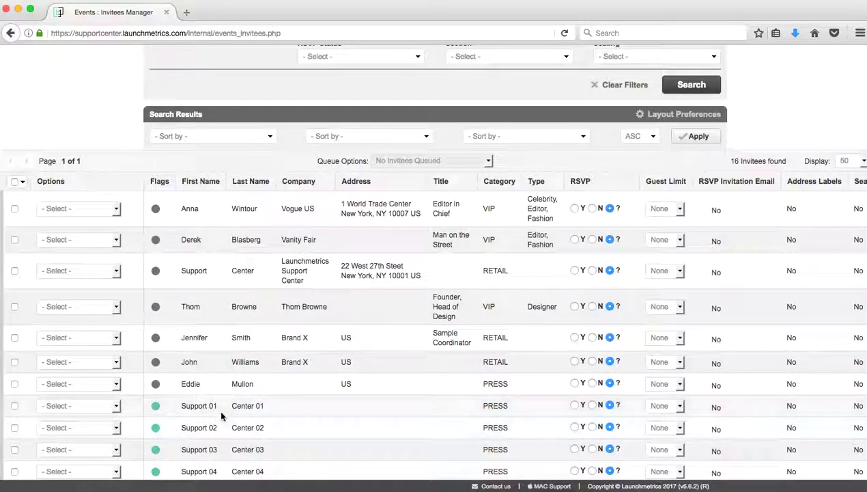
{"action": "scroll", "coordinate": [220, 415], "scroll_direction": "down", "scroll_amount": 3}
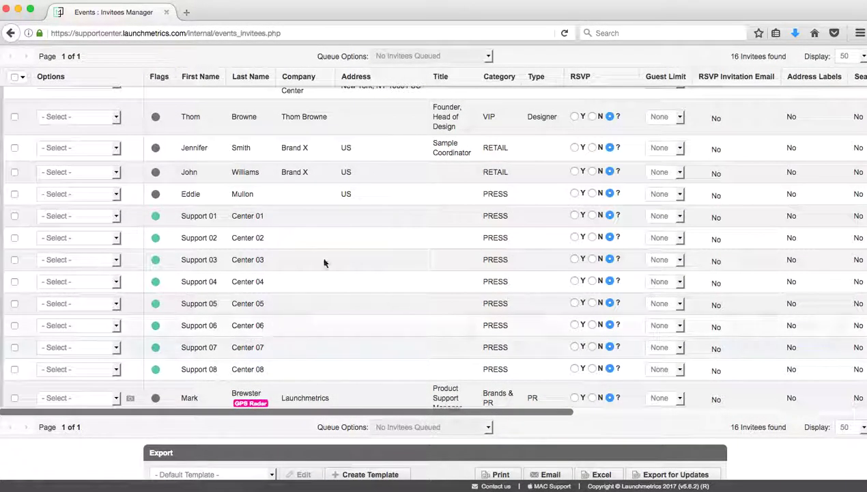
{"action": "scroll", "coordinate": [327, 258], "scroll_direction": "up", "scroll_amount": 8}
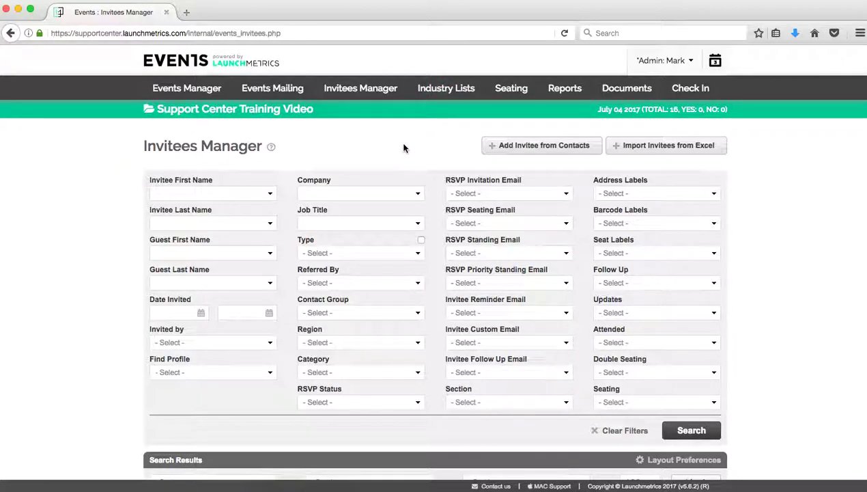
{"action": "scroll", "coordinate": [403, 147], "scroll_direction": "down", "scroll_amount": 7}
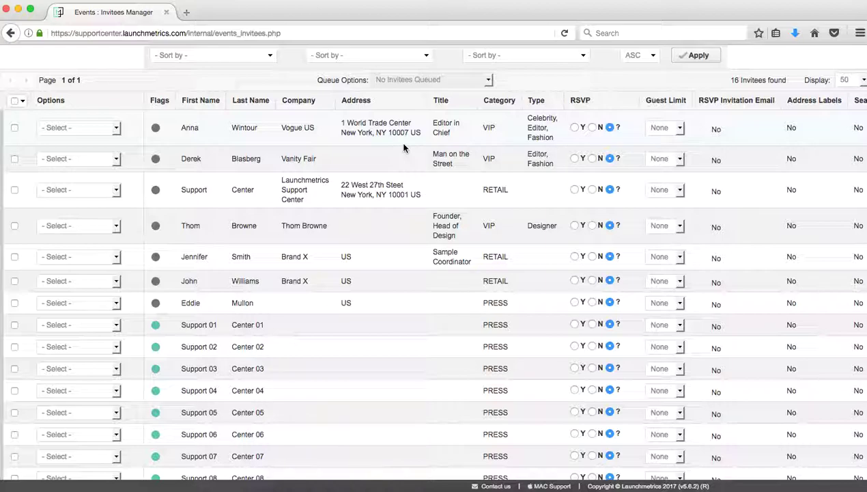
{"action": "scroll", "coordinate": [403, 147], "scroll_direction": "down", "scroll_amount": 3}
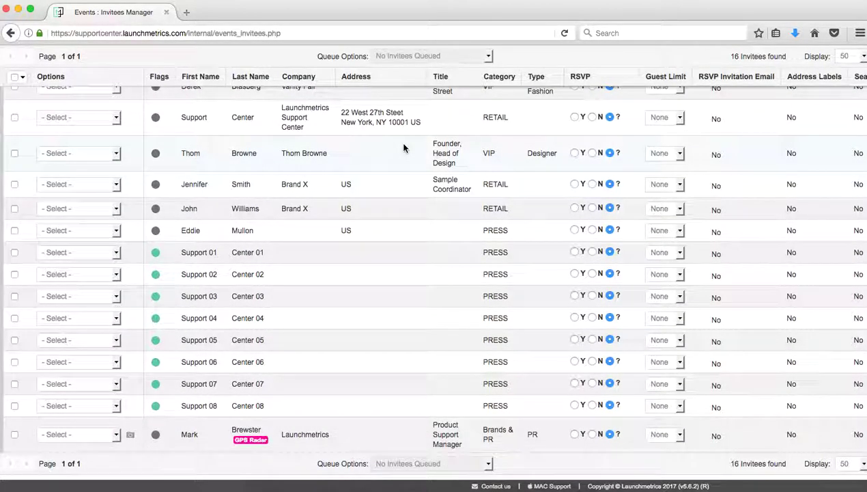
{"action": "scroll", "coordinate": [404, 148], "scroll_direction": "up", "scroll_amount": 10}
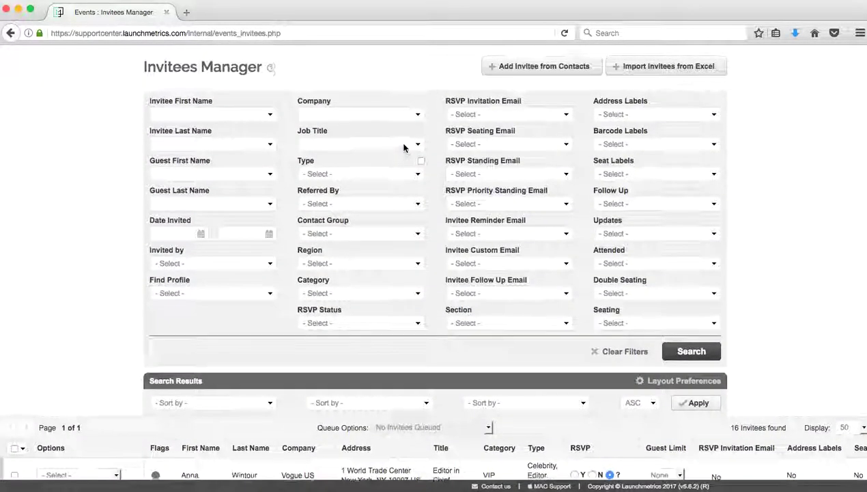